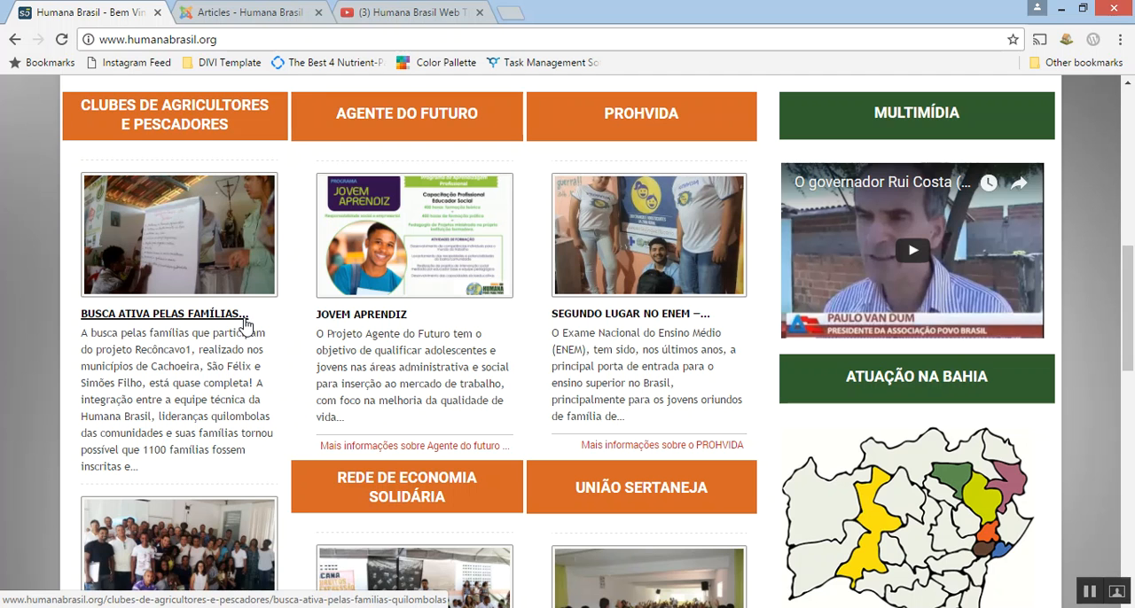
# Review the news sections on the Humana Brasil homepage and the picture-size note in Notepad.
pyautogui.scroll(1, 482, 390)
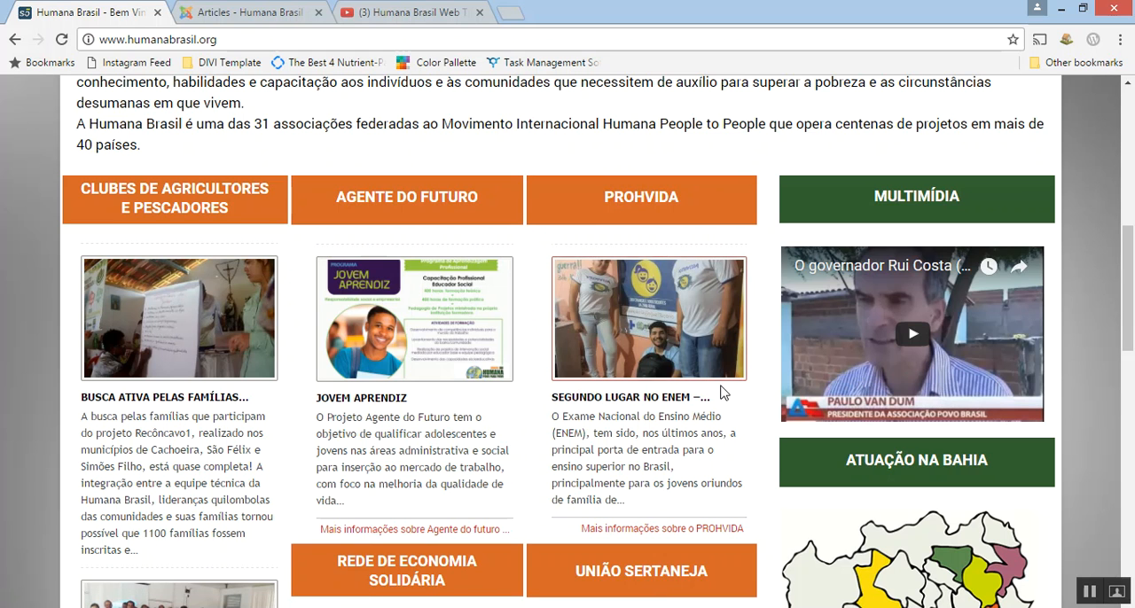
pyautogui.scroll(-2, 367, 463)
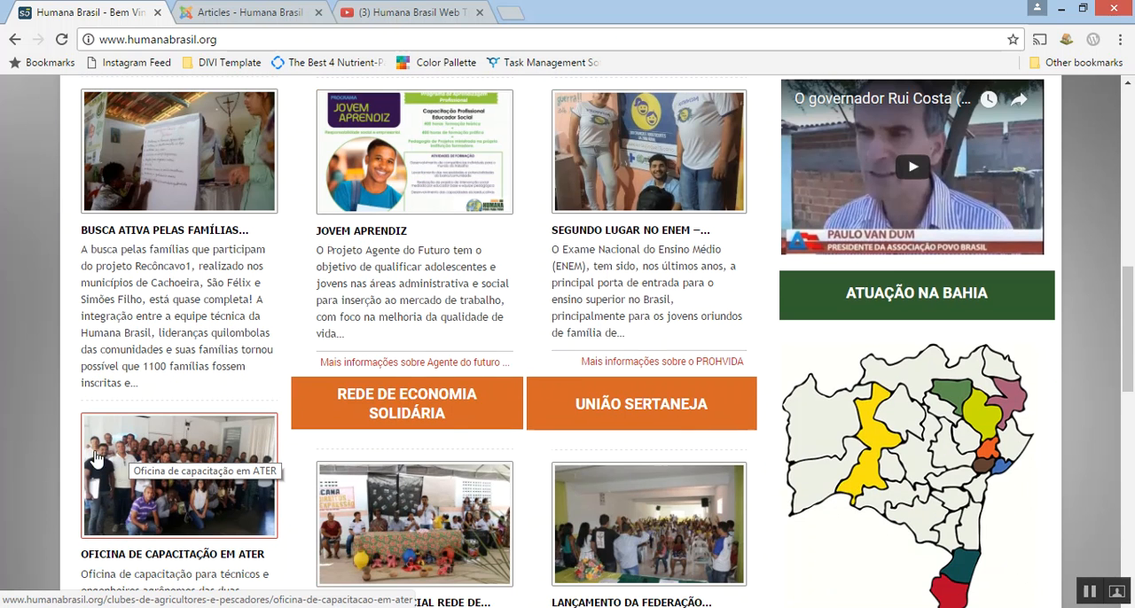
pyautogui.scroll(2, 235, 359)
pyautogui.click(325, 607)
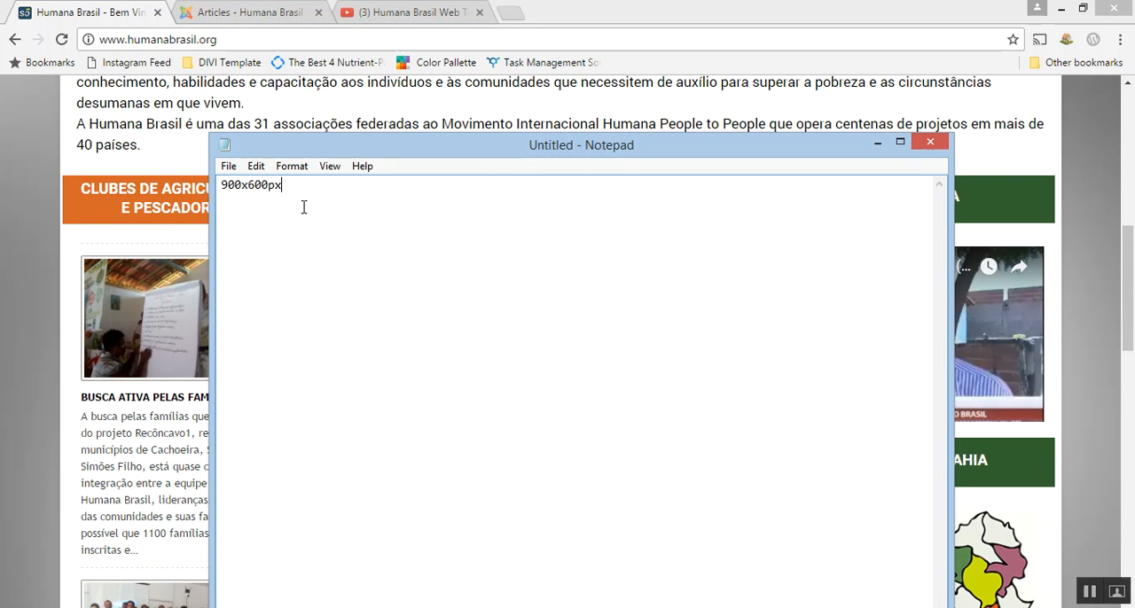
pyautogui.moveTo(299, 186); pyautogui.dragTo(202, 190)
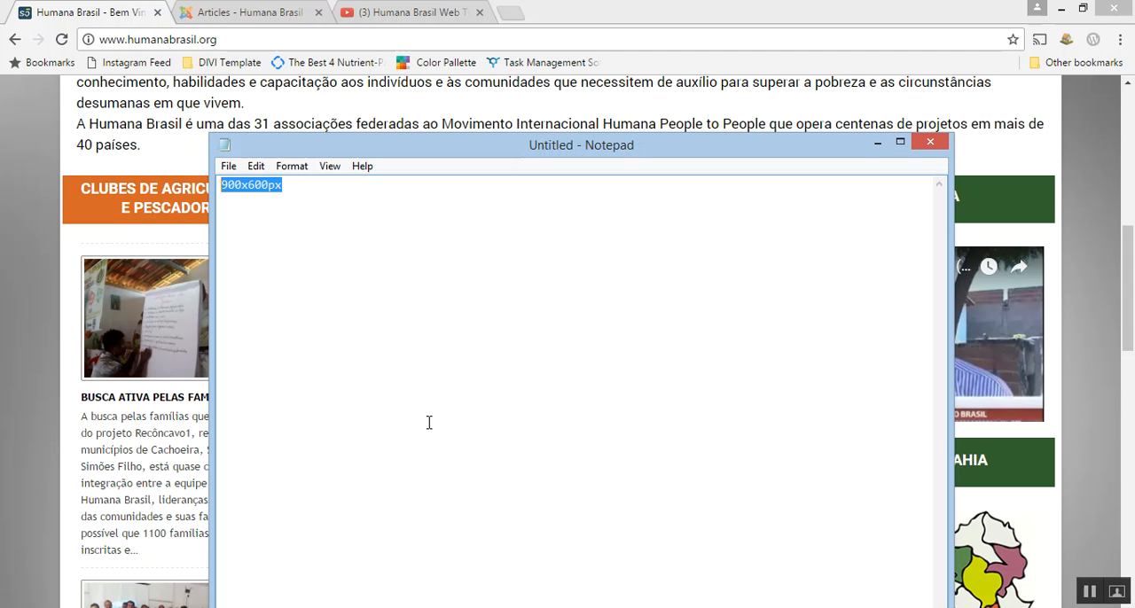
pyautogui.click(878, 143)
# Look at the Humana Brasil Web Tutorials playlist on YouTube, then return to the homepage's news sections.
pyautogui.click(375, 9)
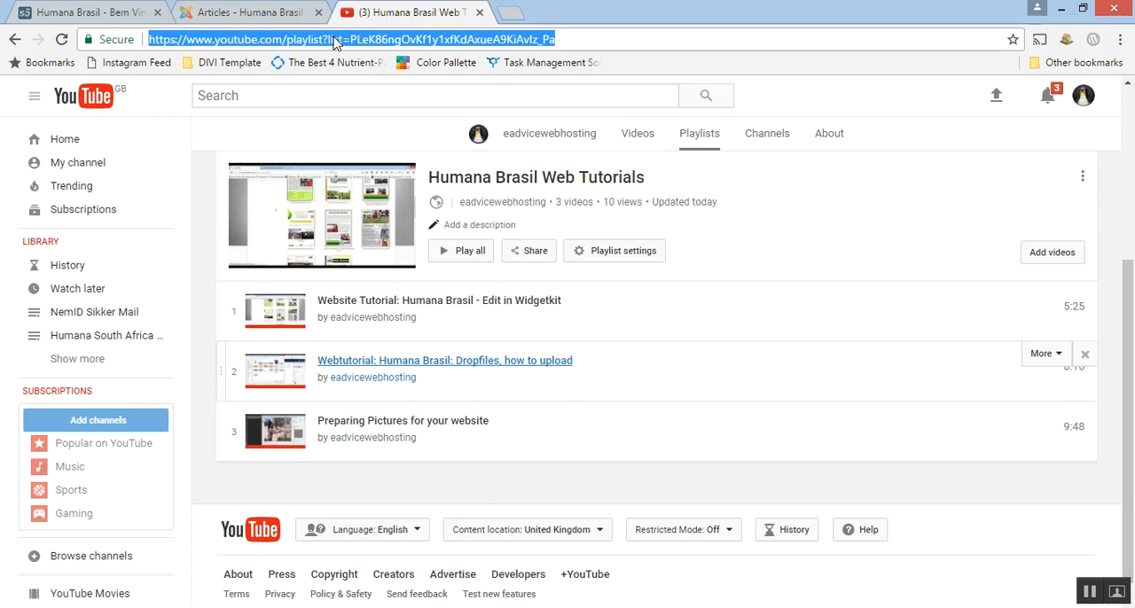
pyautogui.click(106, 12)
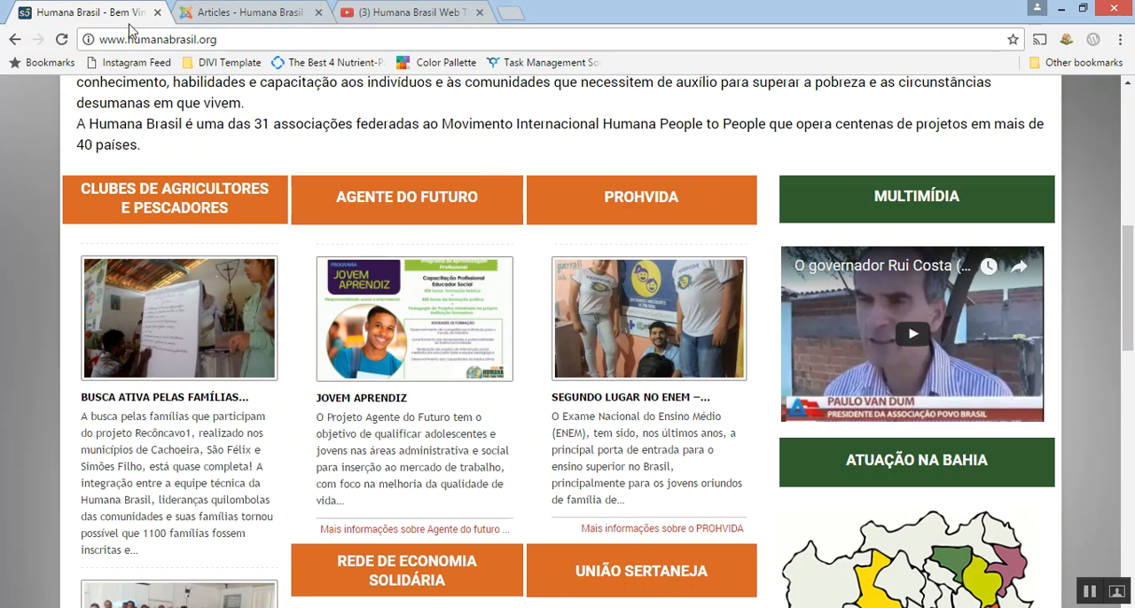
pyautogui.scroll(-2, 328, 346)
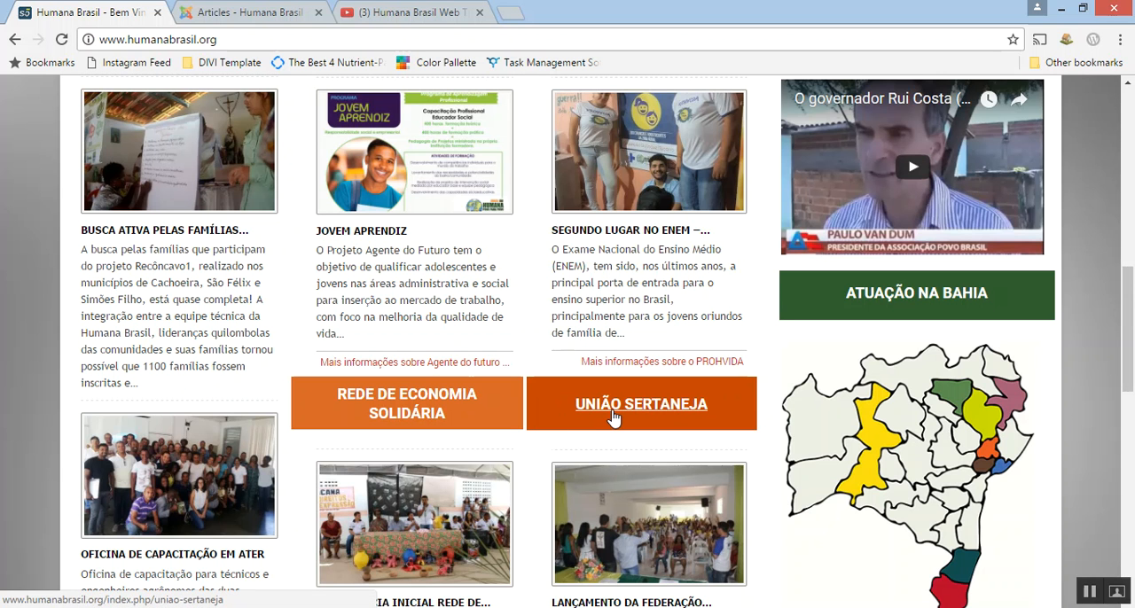
# Switch to the Joomla administrator, open the article list from the control panel and clear the News category filter.
pyautogui.click(244, 13)
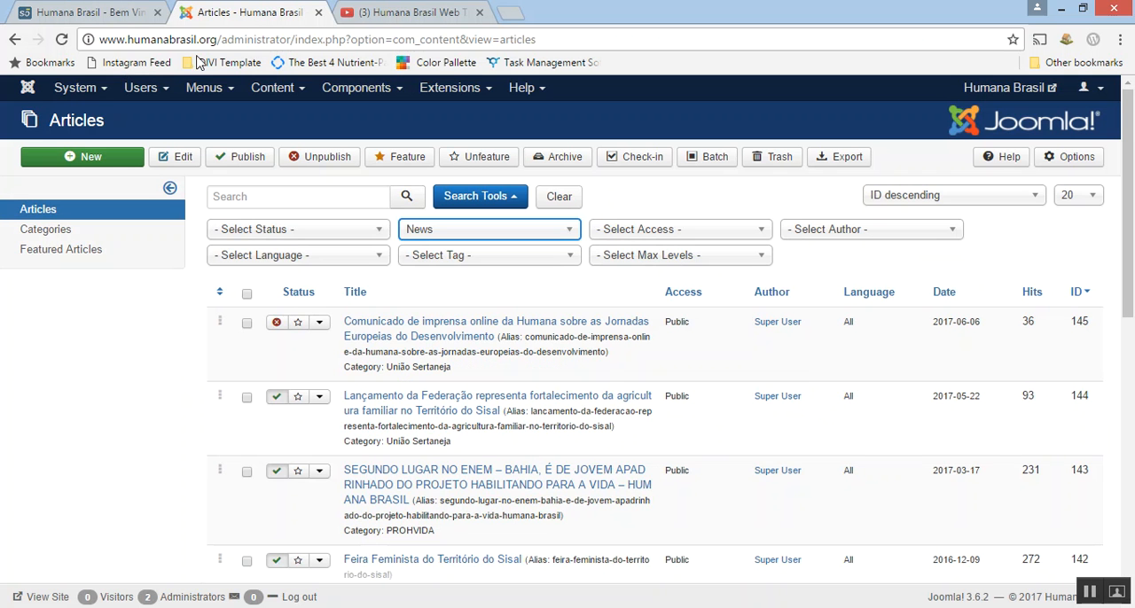
pyautogui.click(27, 92)
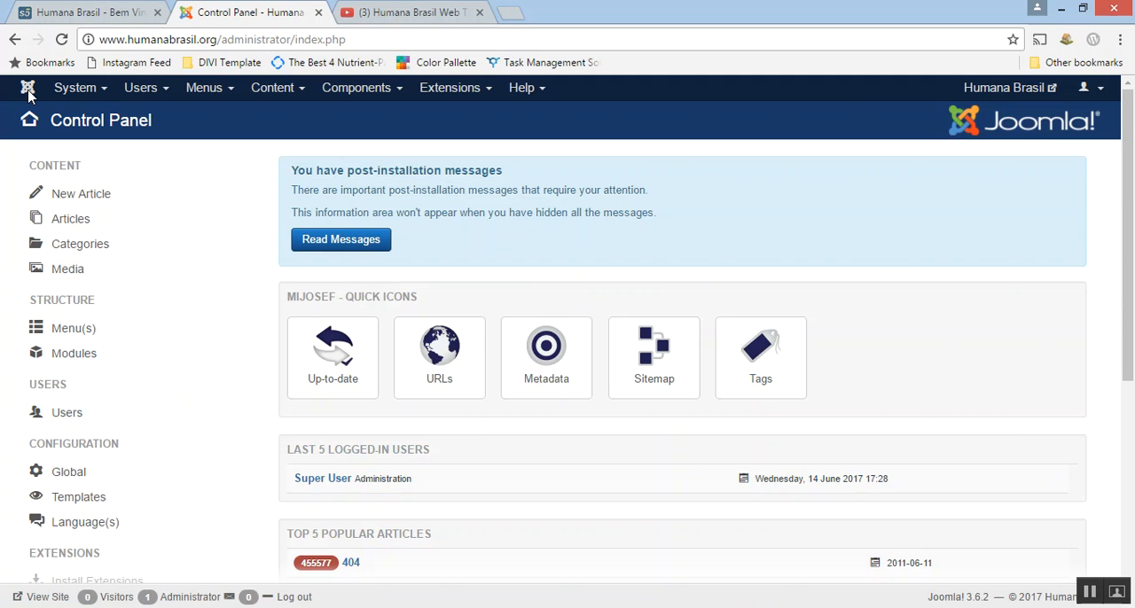
pyautogui.click(269, 94)
pyautogui.click(271, 116)
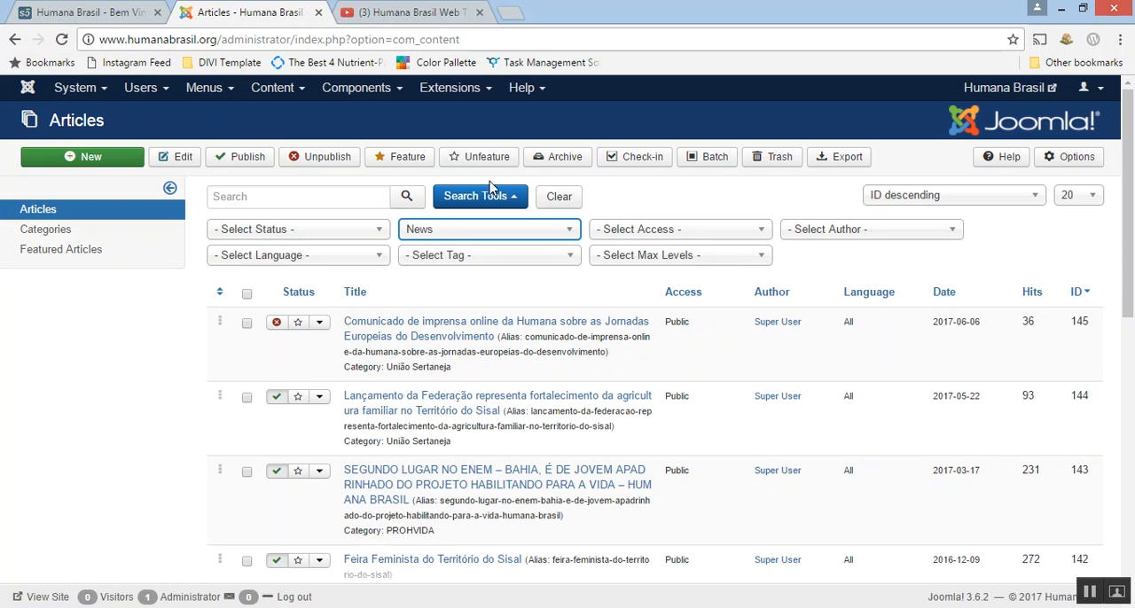
pyautogui.click(533, 199)
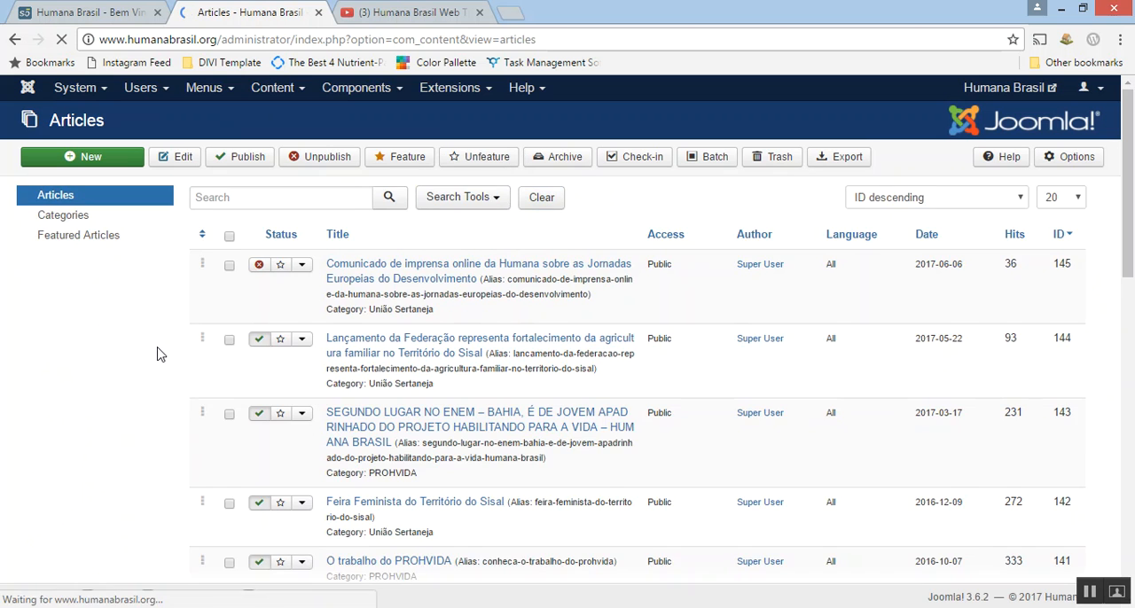
# Create a new article from the article list and place the cursor in its empty body.
pyautogui.scroll(-2, 420, 495)
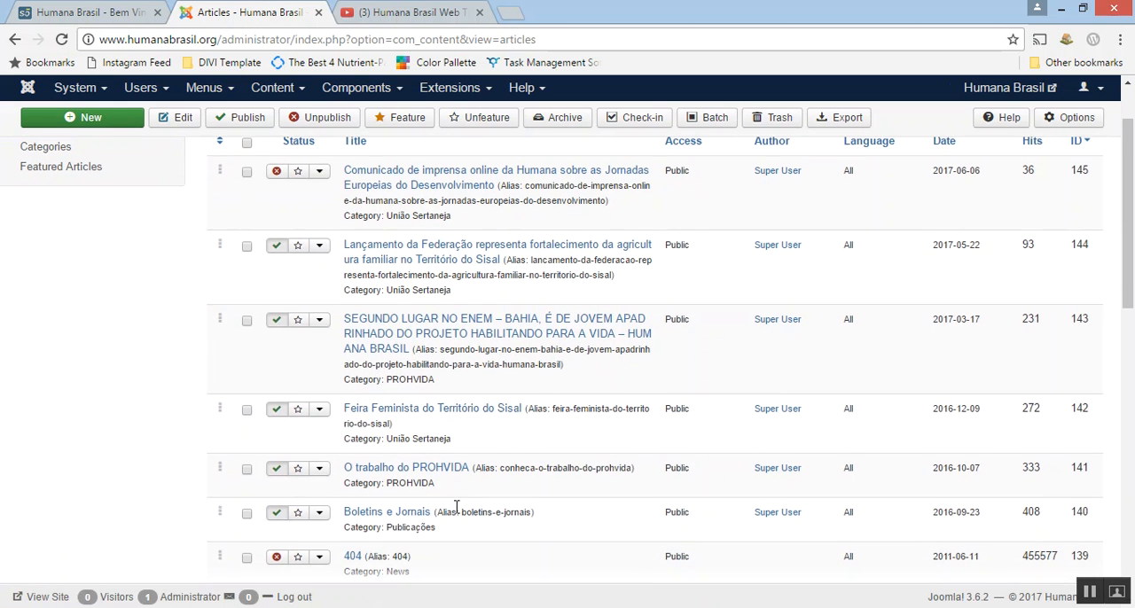
pyautogui.scroll(2, 458, 508)
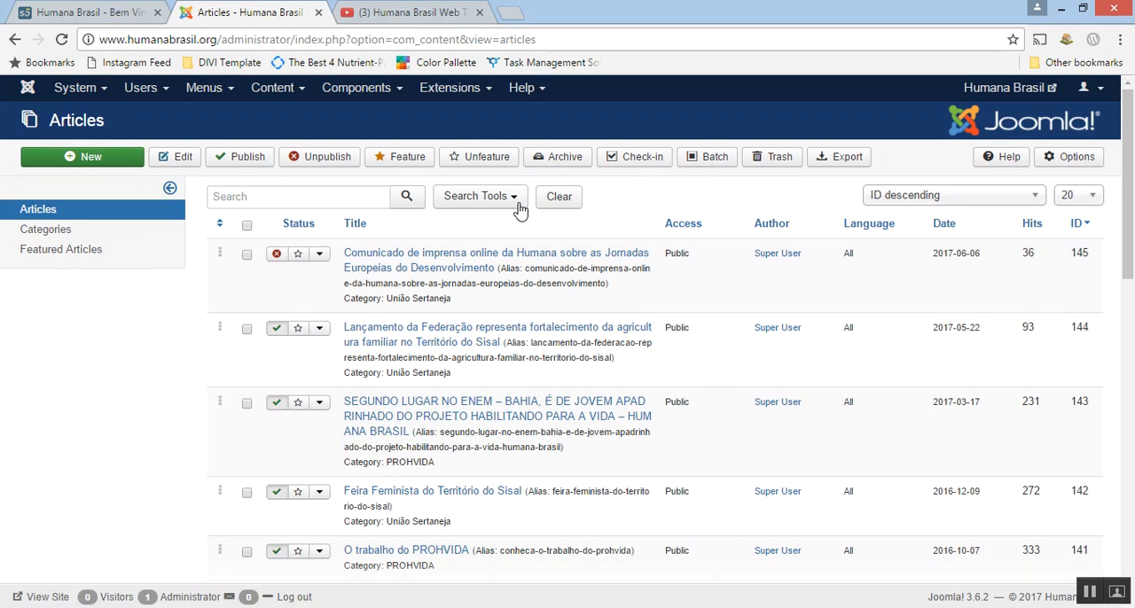
pyautogui.click(82, 162)
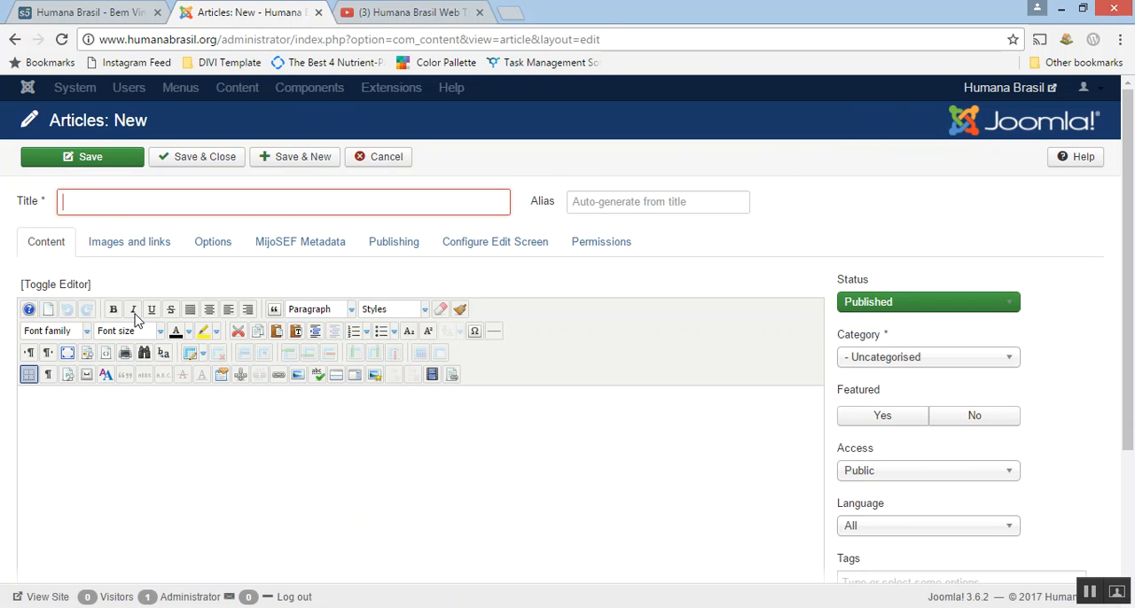
pyautogui.click(137, 451)
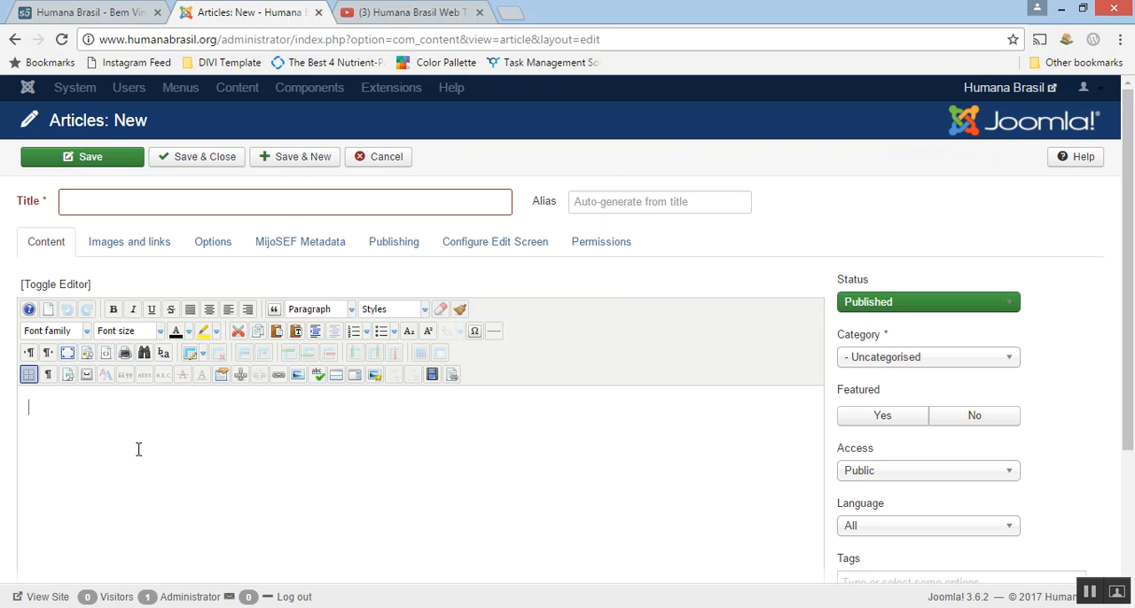
# Switch to Humana EDD Web Announcement.docx in Word, copy its entire text and return to the new article.
pyautogui.hotkey('alt', 'Tab')
pyautogui.click(445, 376)
pyautogui.scroll(-2, 444, 376)
pyautogui.scroll(3, 444, 377)
pyautogui.hotkey('ctrl', 'a')
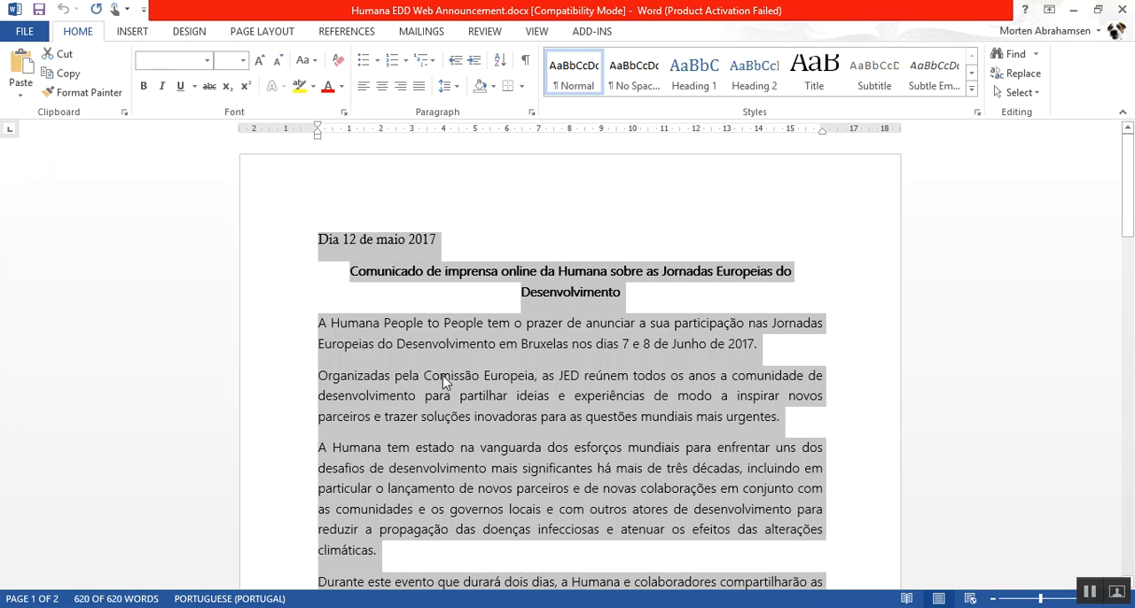
pyautogui.click(1073, 10)
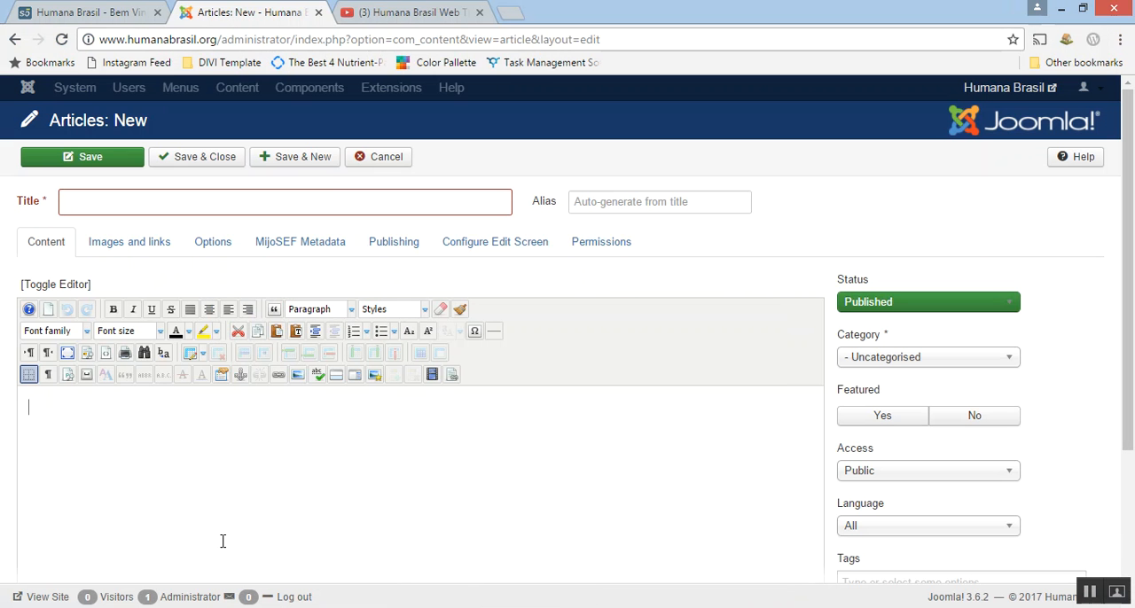
# Insert the copied announcement into the article body as plain text.
pyautogui.rightClick(75, 431)
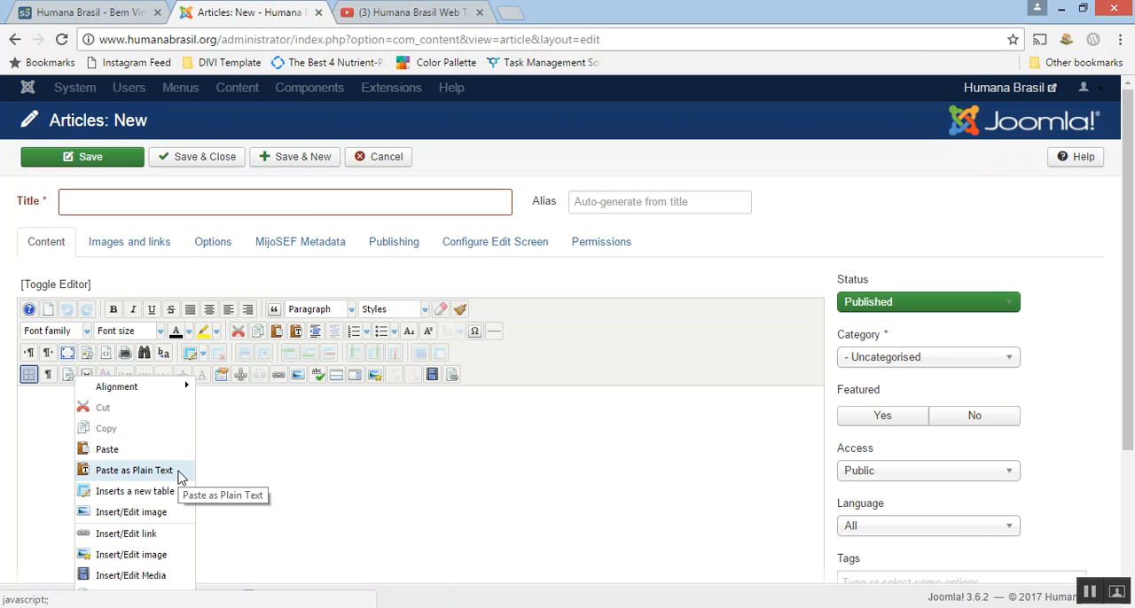
pyautogui.click(116, 444)
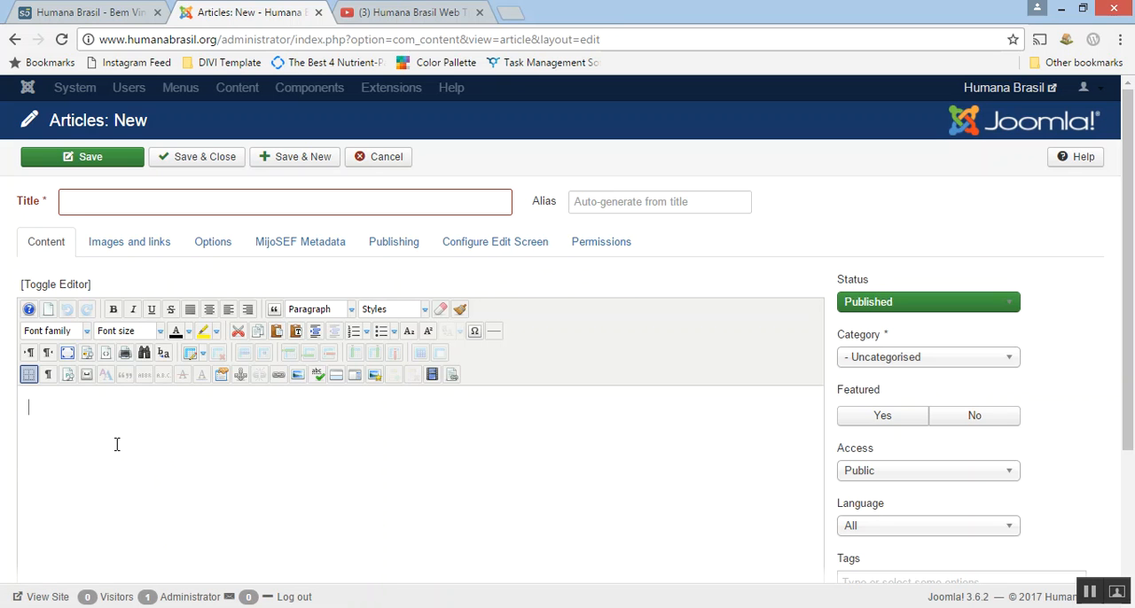
pyautogui.click(62, 421)
pyautogui.rightClick(62, 421)
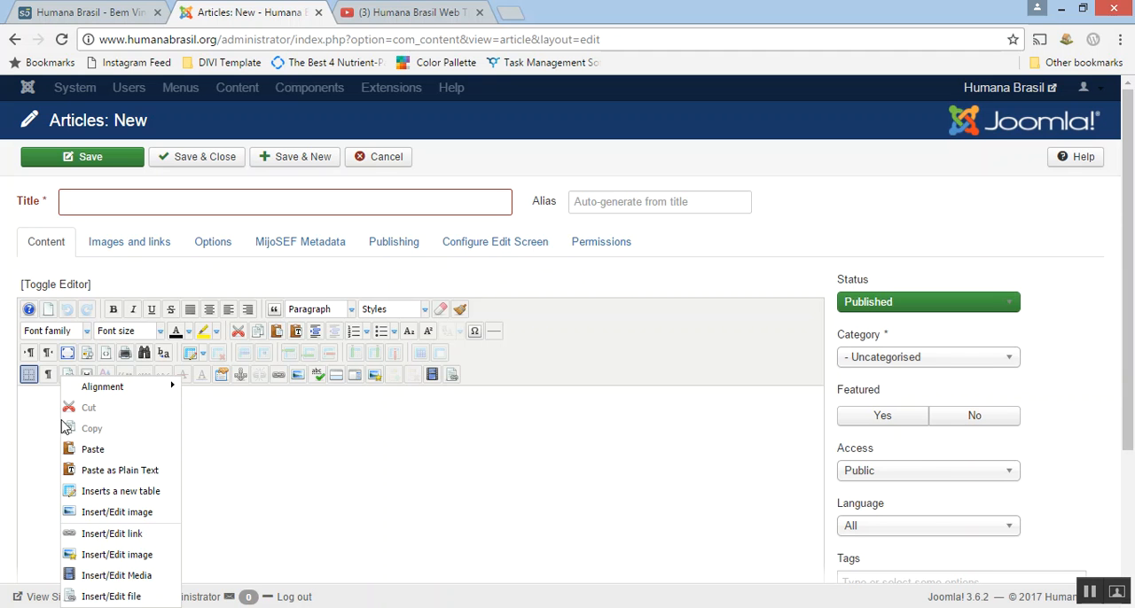
pyautogui.click(88, 470)
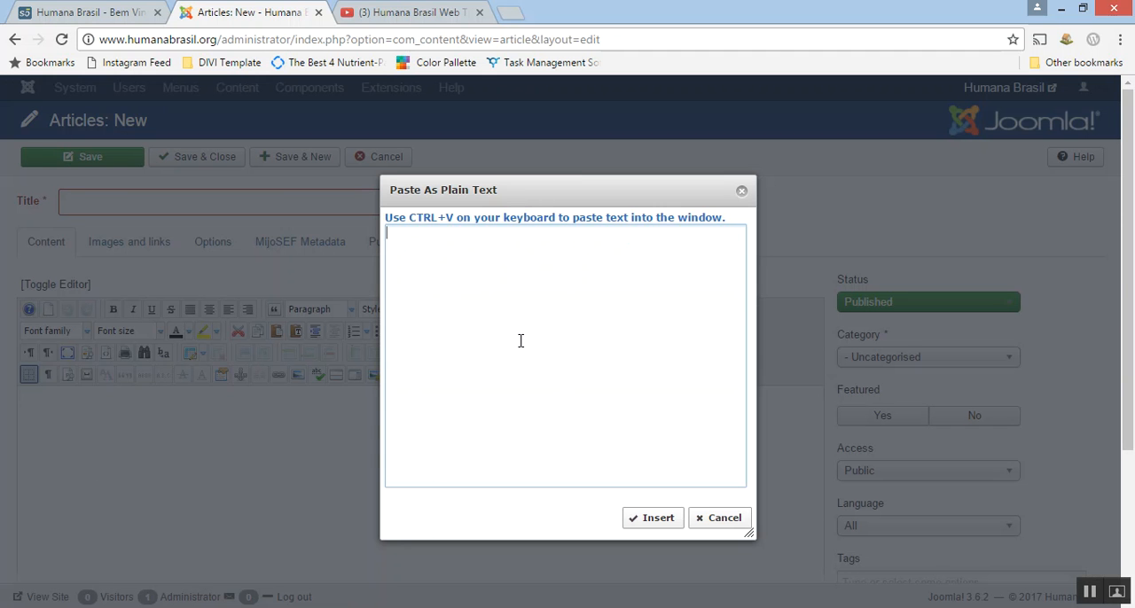
pyautogui.hotkey('ctrl', 'v')
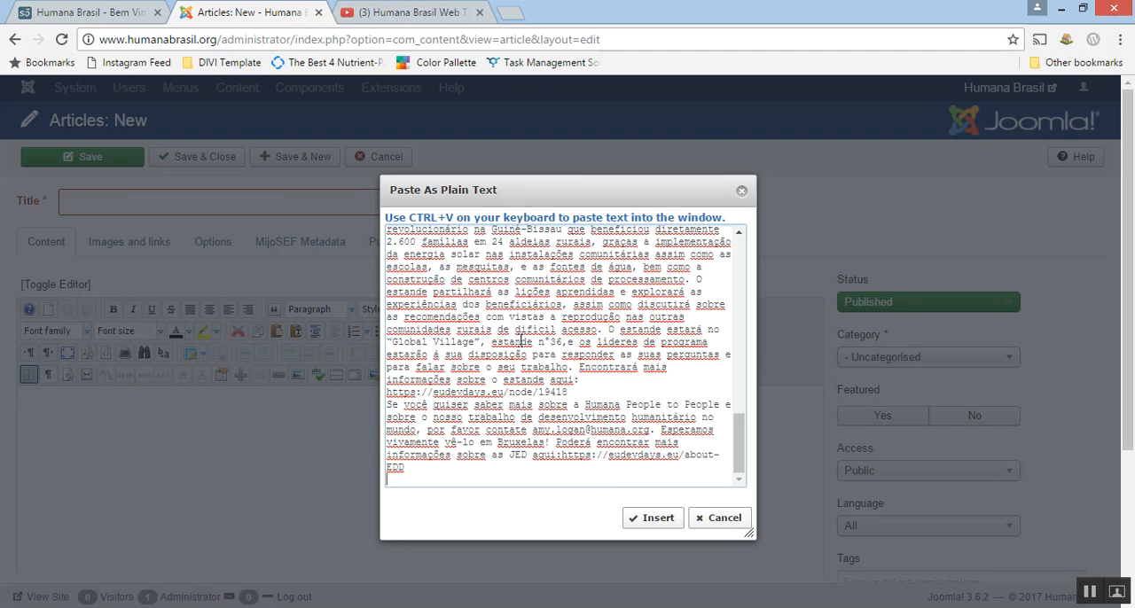
pyautogui.click(654, 519)
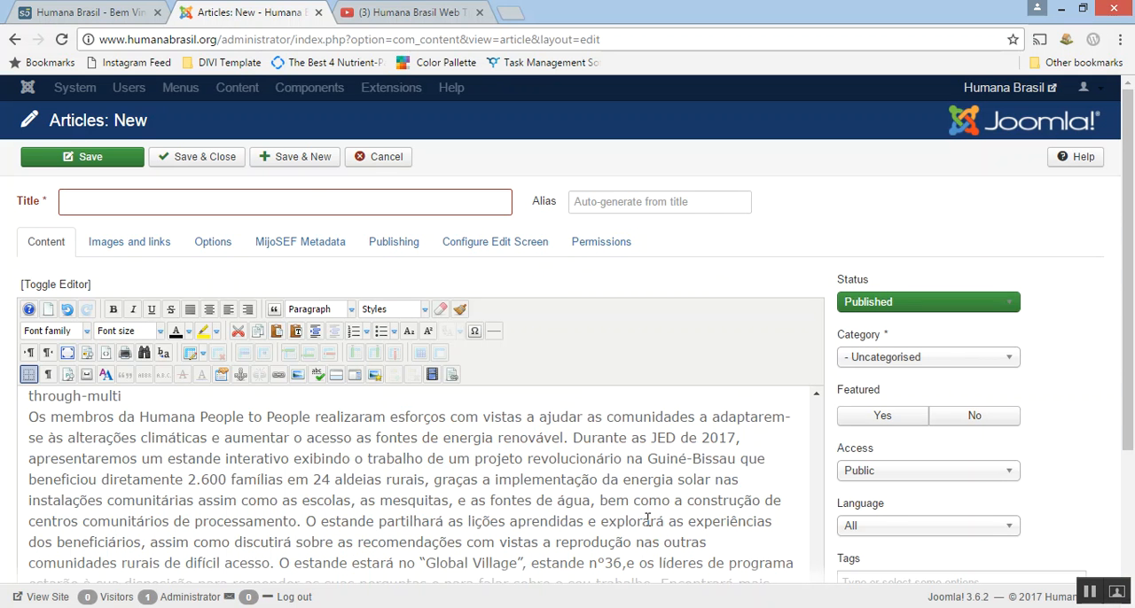
# Move the headline "Comunicado de imprensa online da Humana sobre as Jornadas Europeias do Desenvolvimento" from the body into the article's title.
pyautogui.scroll(15, 502, 519)
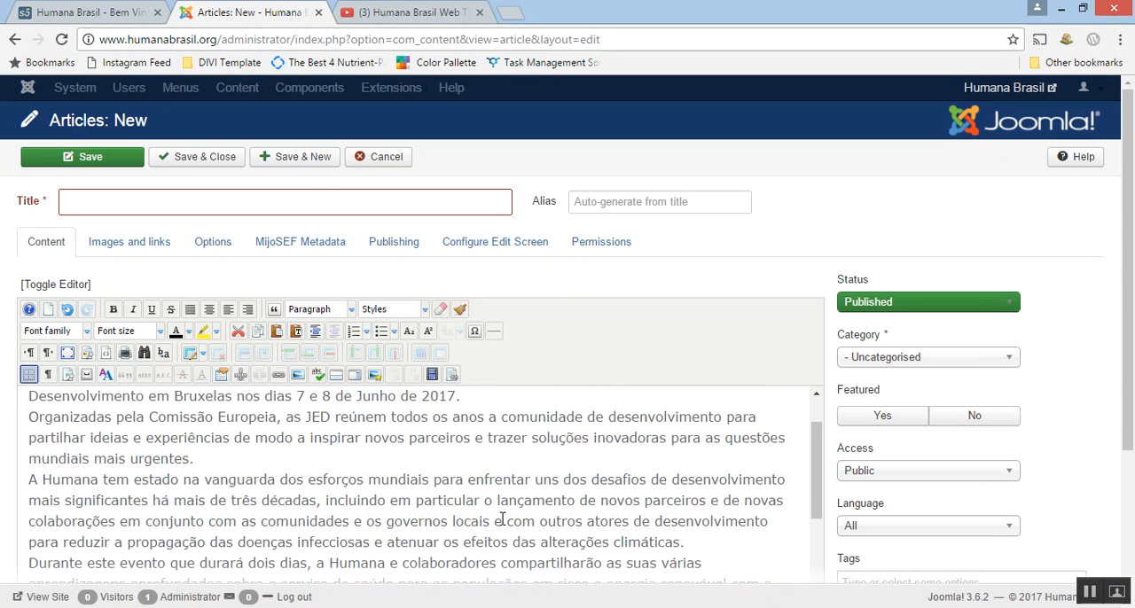
pyautogui.moveTo(666, 432); pyautogui.dragTo(21, 431)
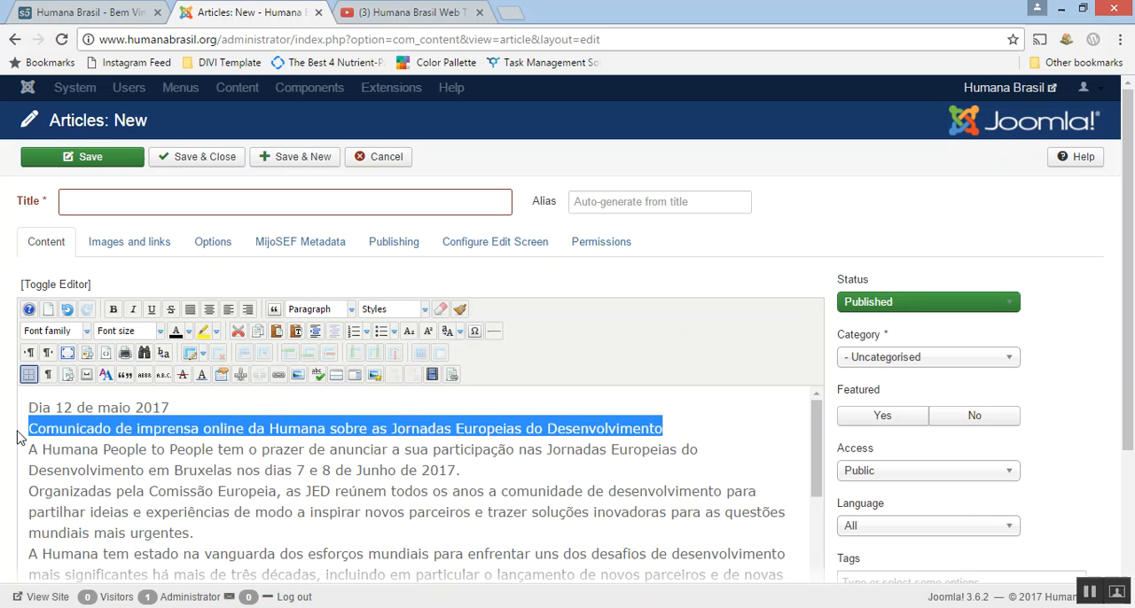
pyautogui.hotkey('ctrl', 'x')
pyautogui.press('BackSpace')
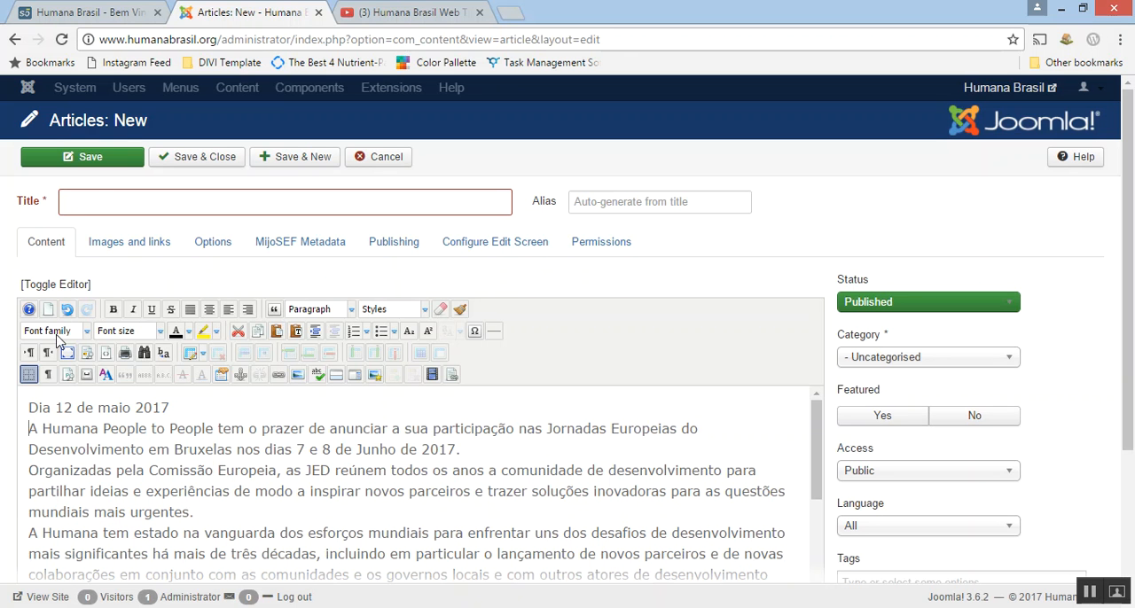
pyautogui.click(90, 201)
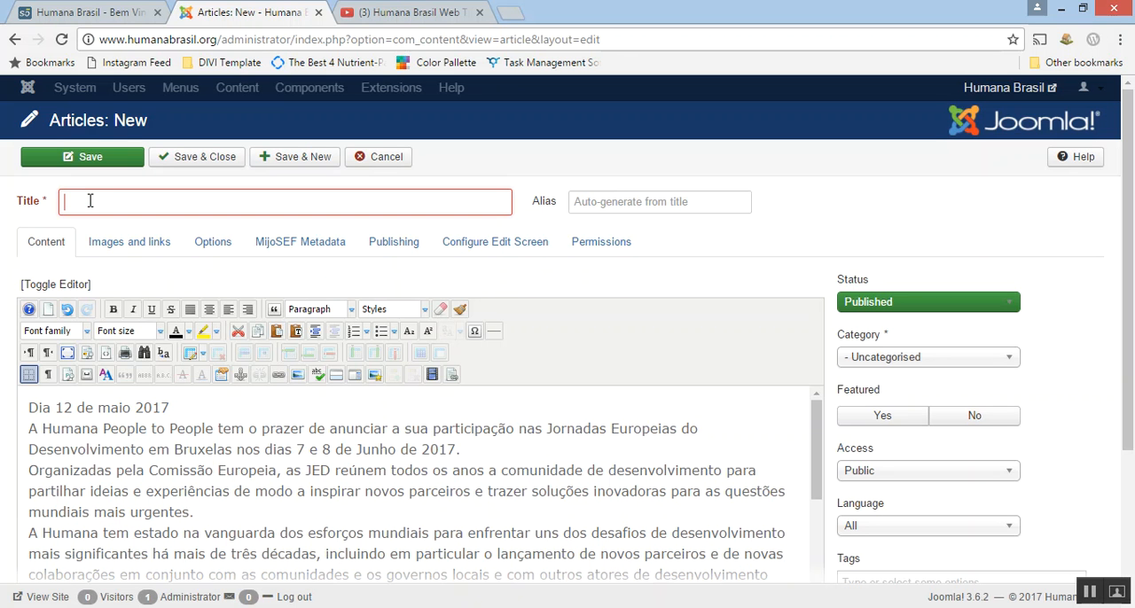
pyautogui.hotkey('ctrl', 'v')
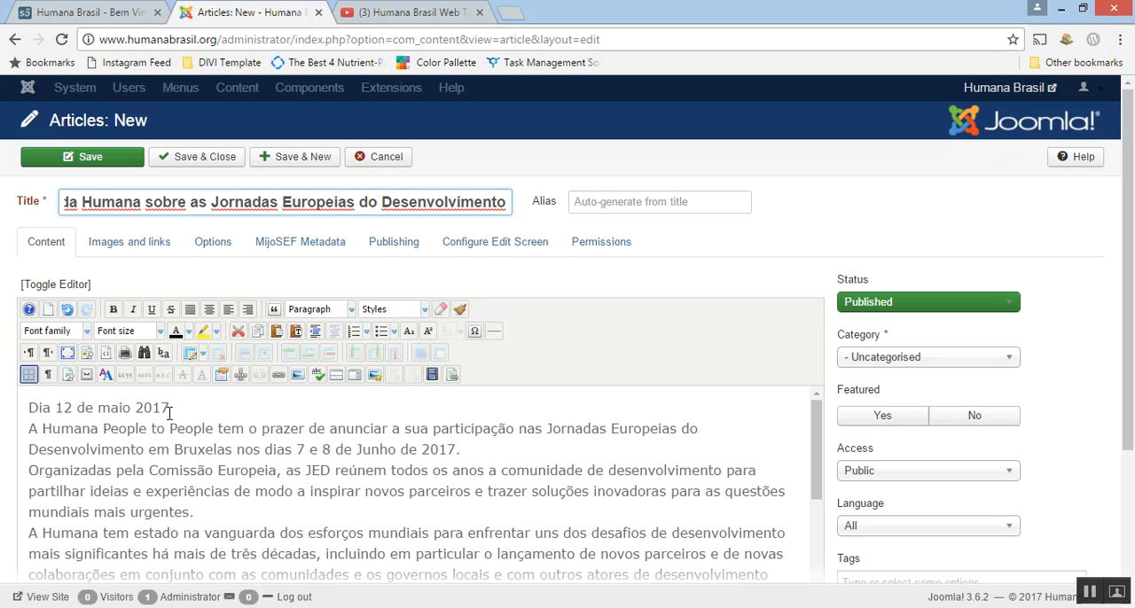
# Move the date line "Dia 12 de maio 2017" from the start of the body to a new line at its end.
pyautogui.moveTo(169, 410); pyautogui.dragTo(8, 414)
pyautogui.hotkey('ctrl', 'x')
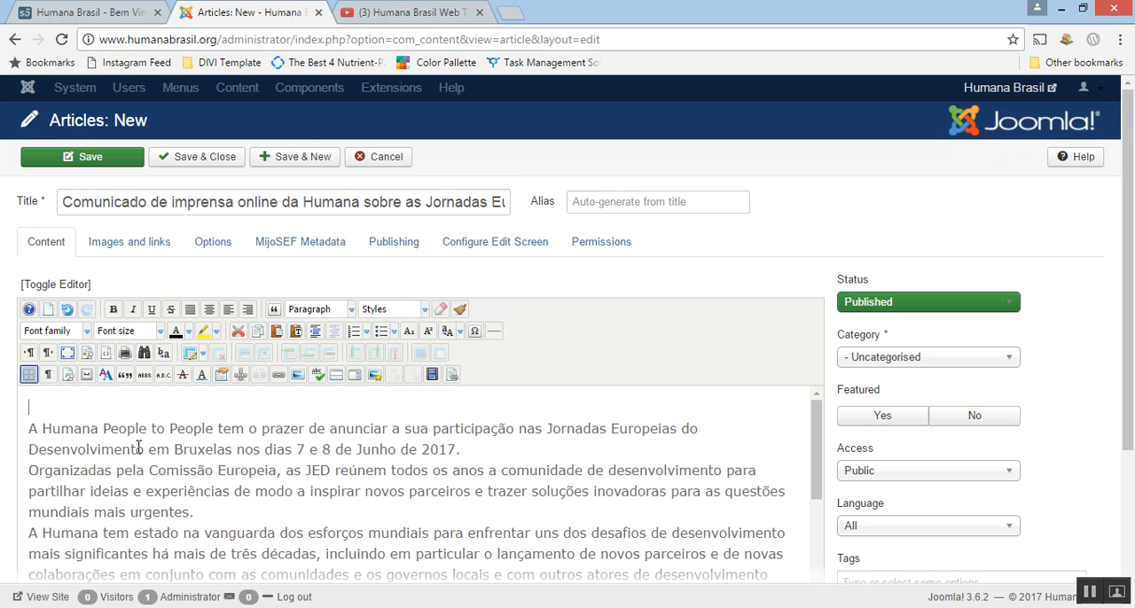
pyautogui.press('Delete')
pyautogui.scroll(-20, 133, 426)
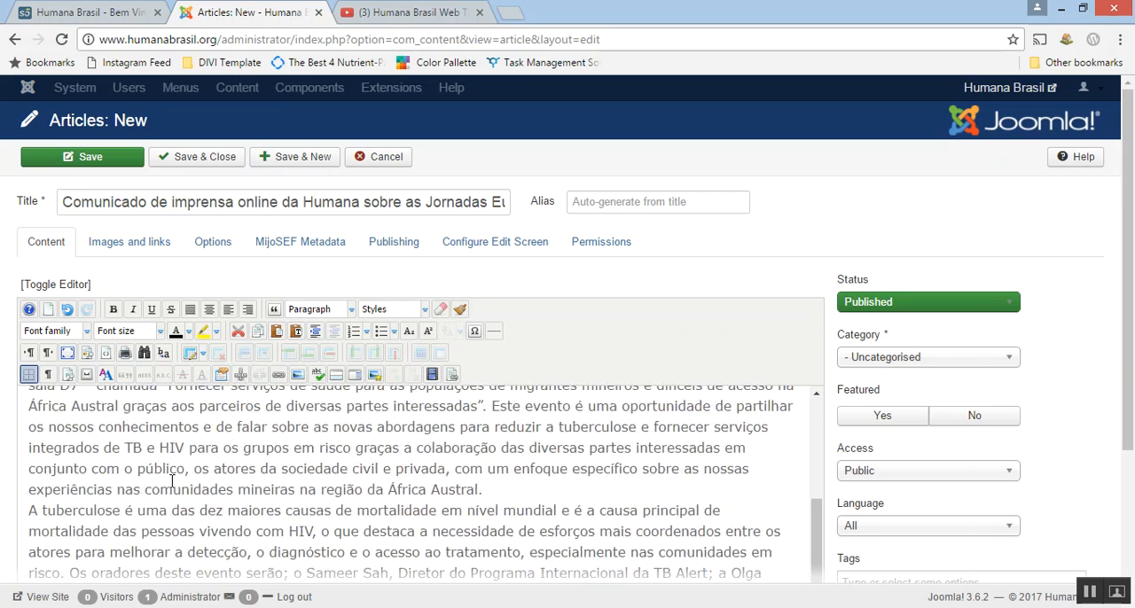
pyautogui.click(634, 481)
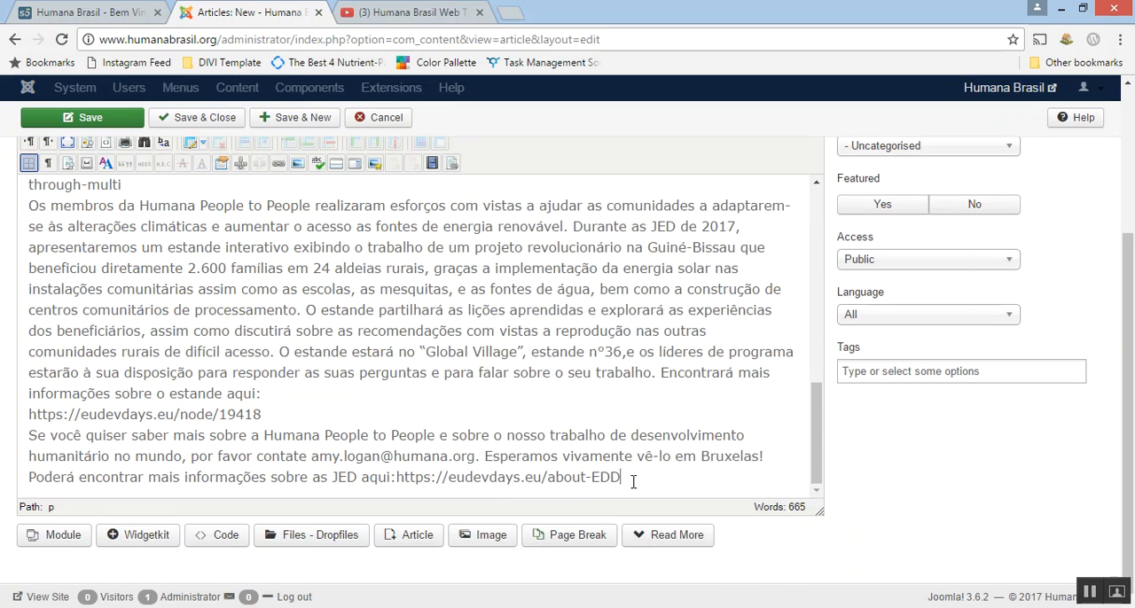
pyautogui.press('Return')
pyautogui.hotkey('ctrl', 'v')
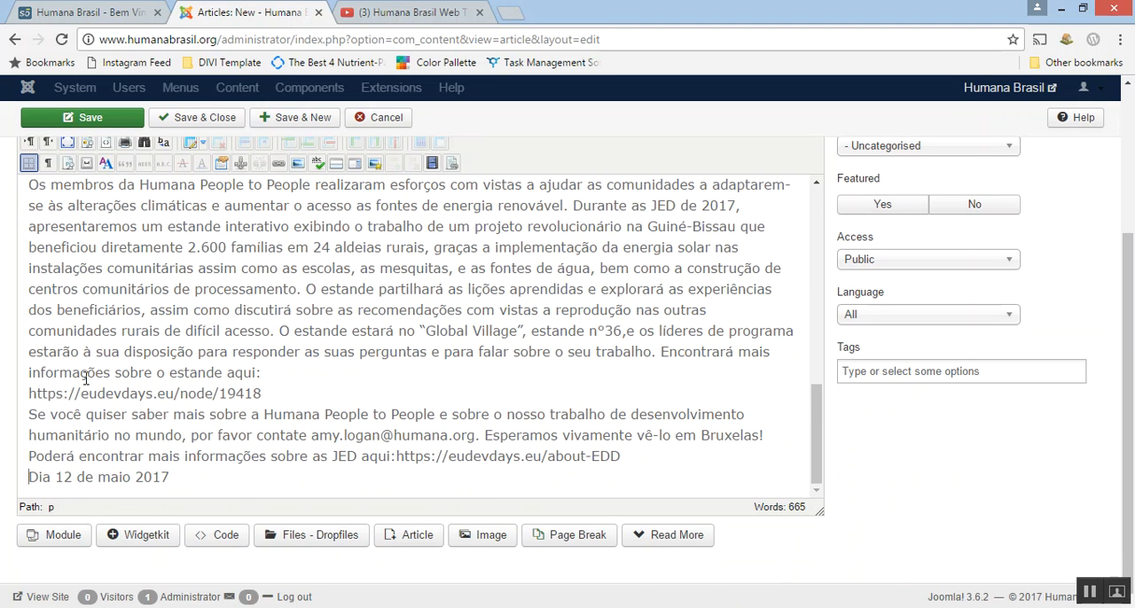
# Right-align the date line at the end of the article body.
pyautogui.scroll(3, 25, 349)
pyautogui.scroll(2, 20, 351)
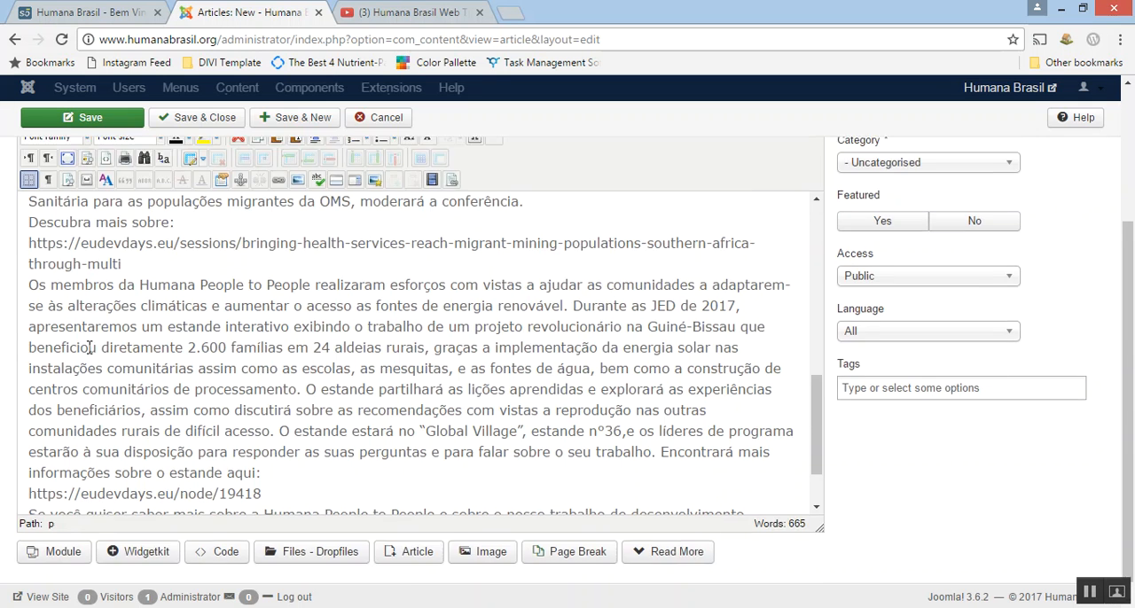
pyautogui.click(248, 181)
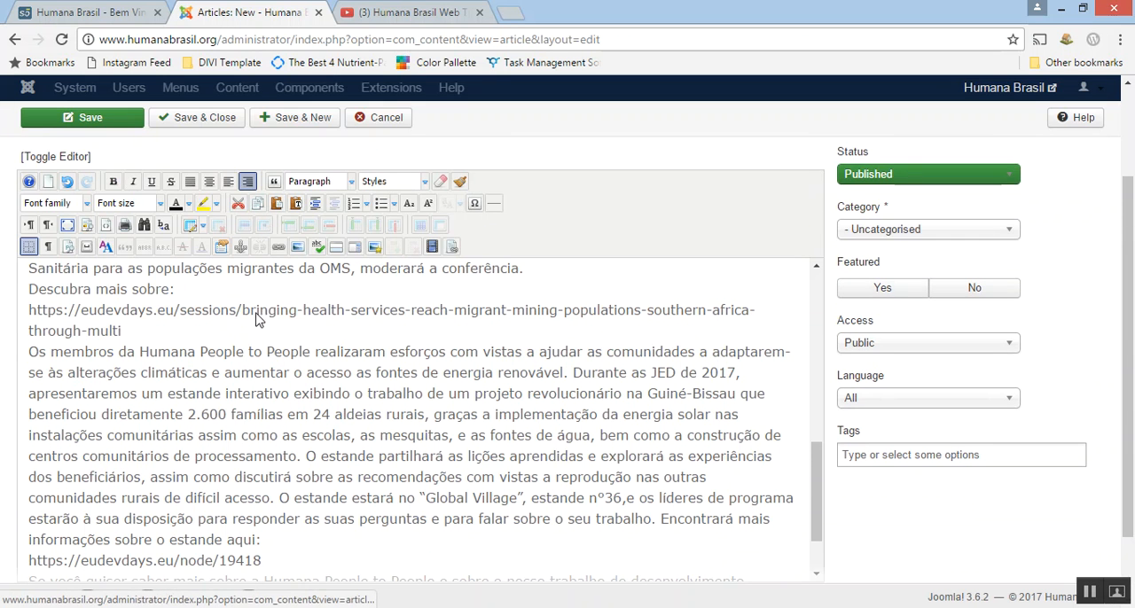
pyautogui.scroll(-1, 858, 543)
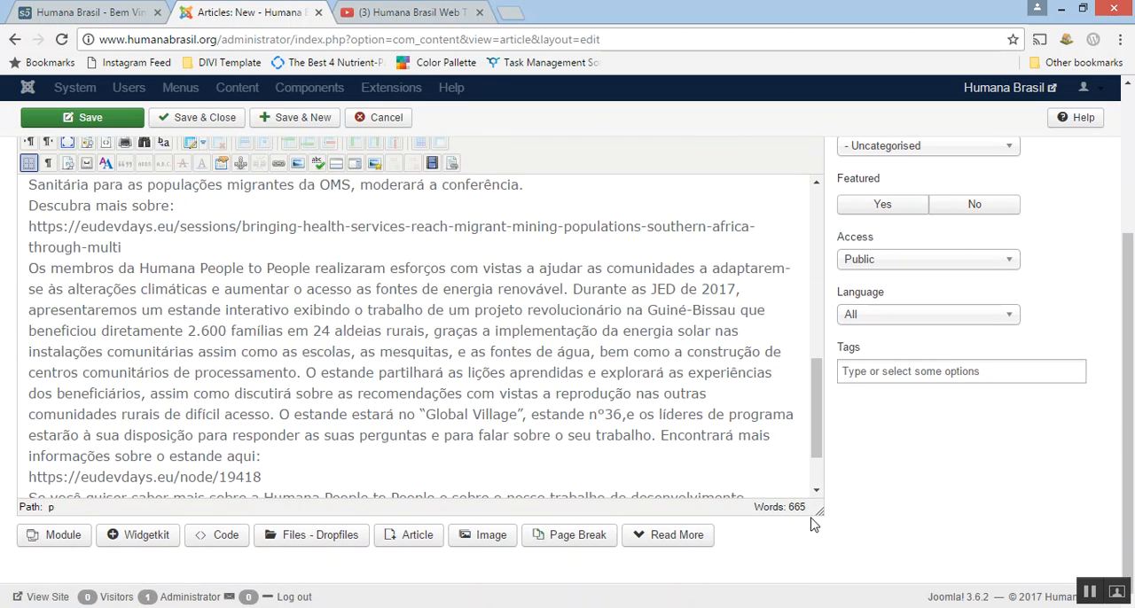
# Insert an empty line between the last paragraph of the article body and the date line.
pyautogui.scroll(-2, 756, 426)
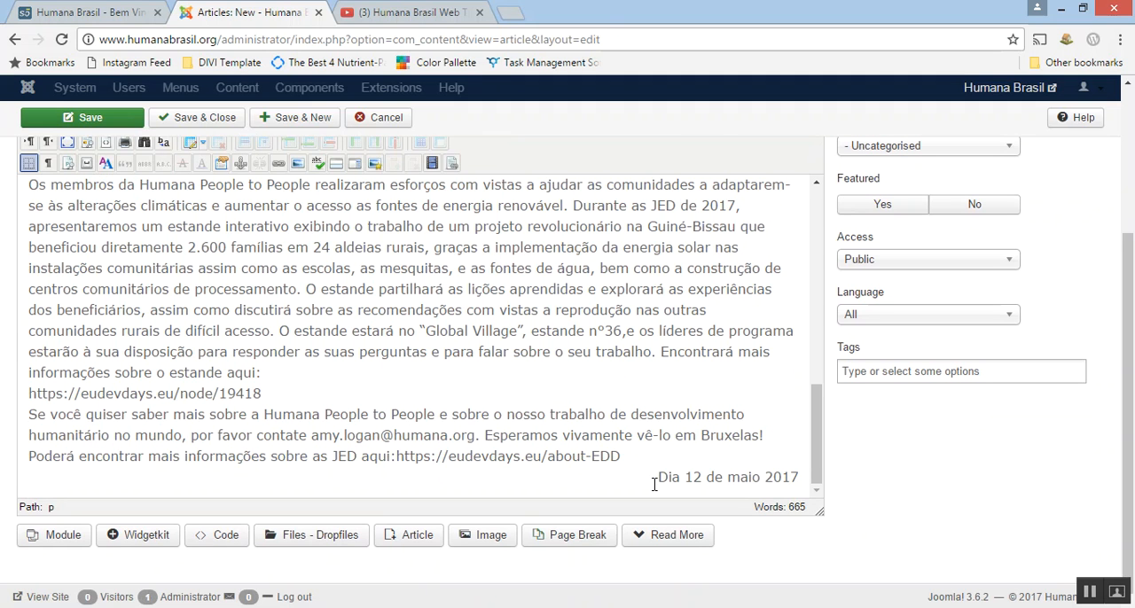
pyautogui.press('Return')
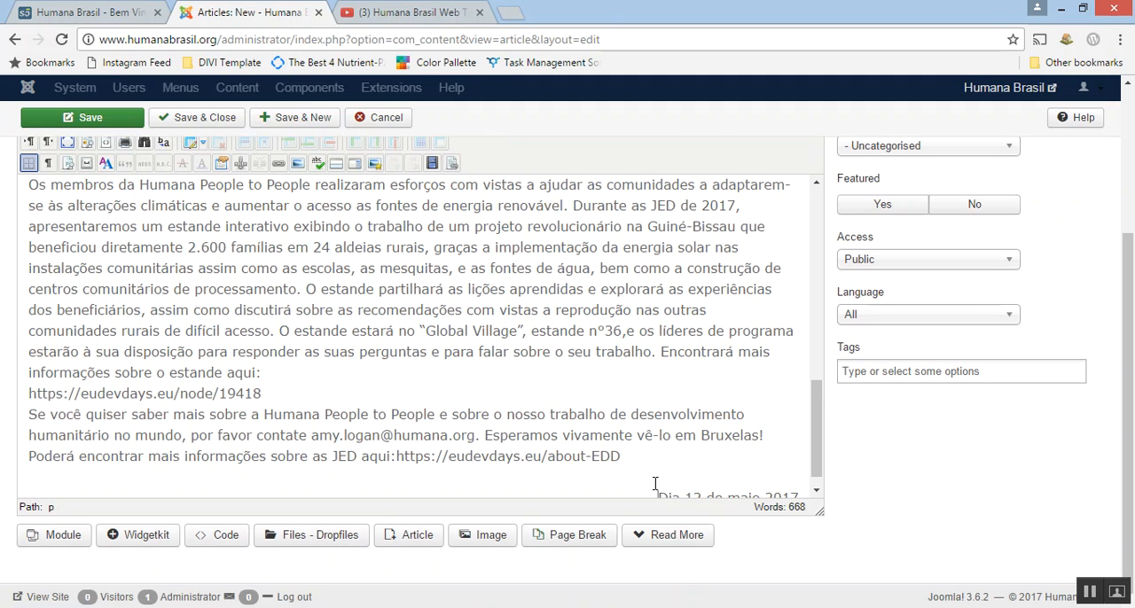
# Start inserting an image at the very beginning of the article body and open the site's 2017 image folder.
pyautogui.scroll(10, 651, 479)
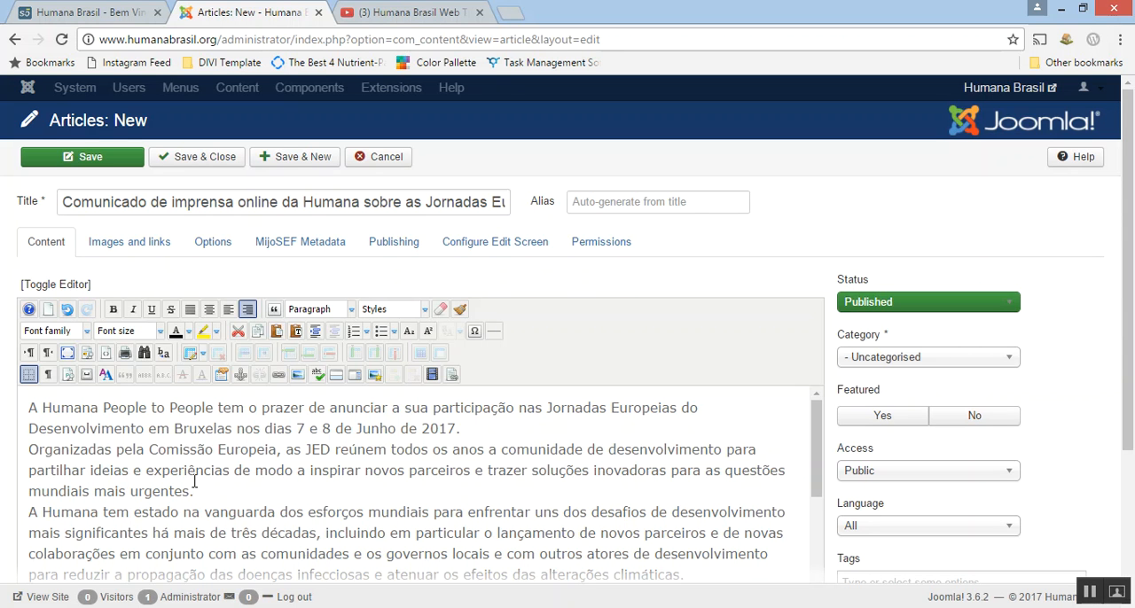
pyautogui.click(29, 413)
pyautogui.click(703, 411)
pyautogui.click(28, 410)
pyautogui.click(298, 375)
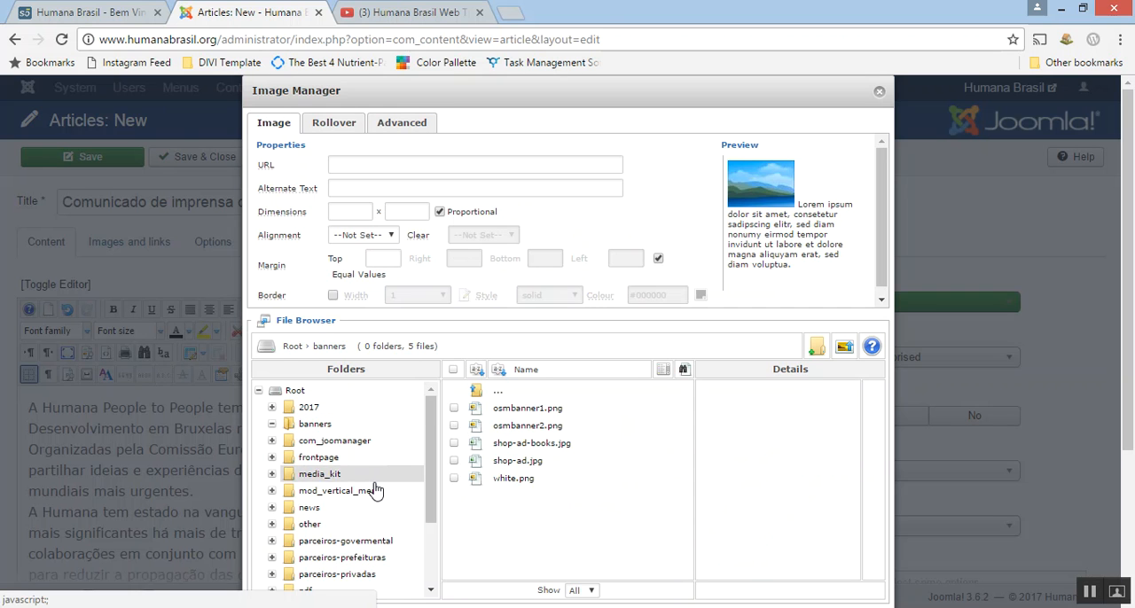
pyautogui.click(306, 409)
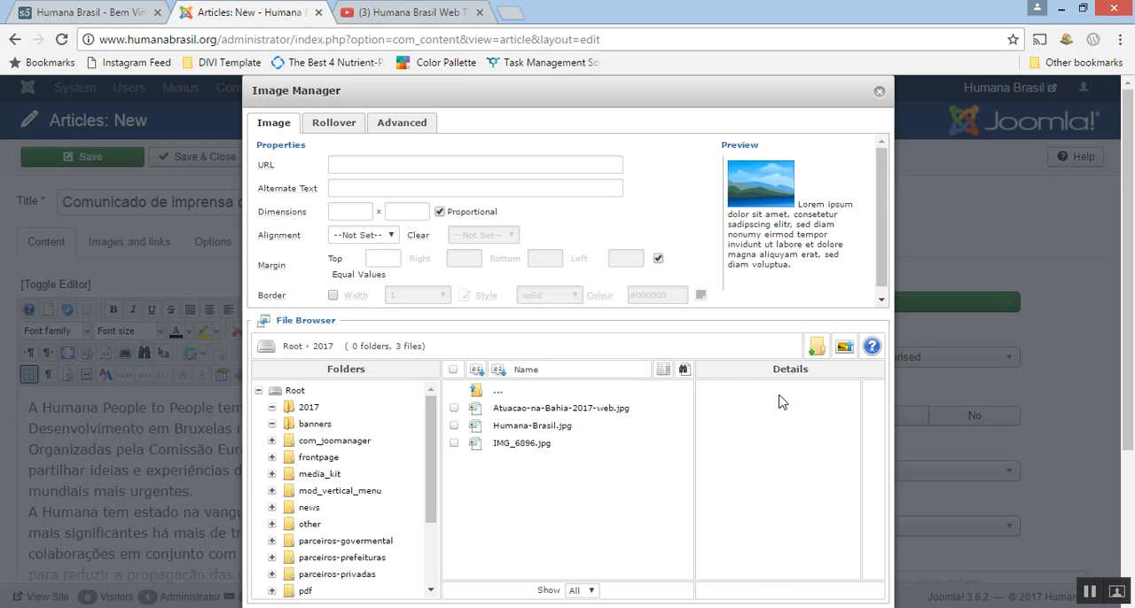
# Upload the local picture humanabrasil900-600.jpg into the 2017 image folder.
pyautogui.click(844, 351)
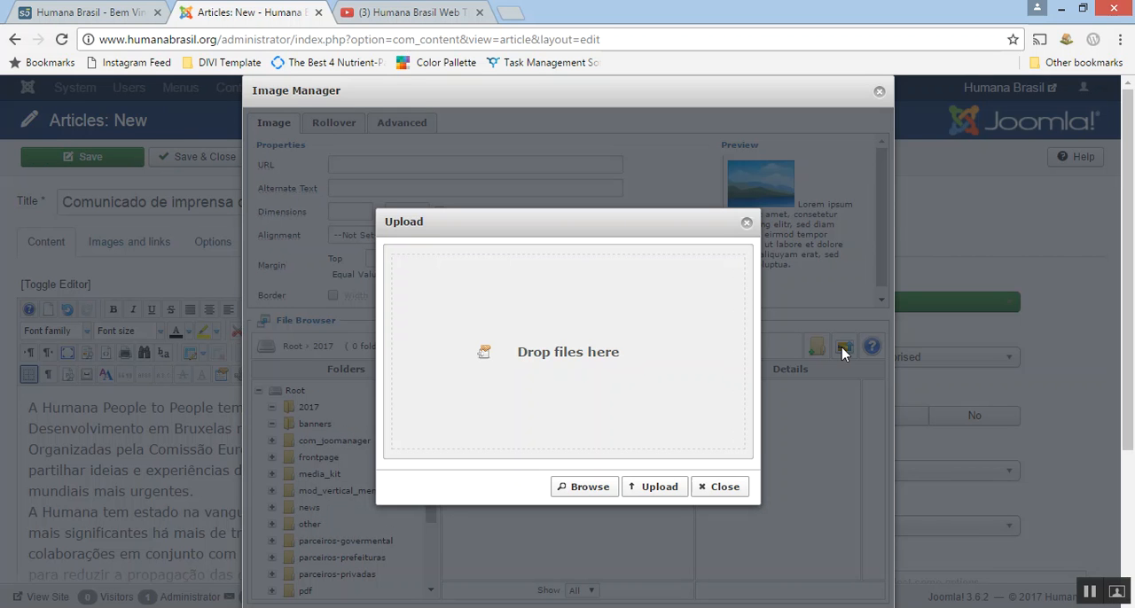
pyautogui.click(592, 488)
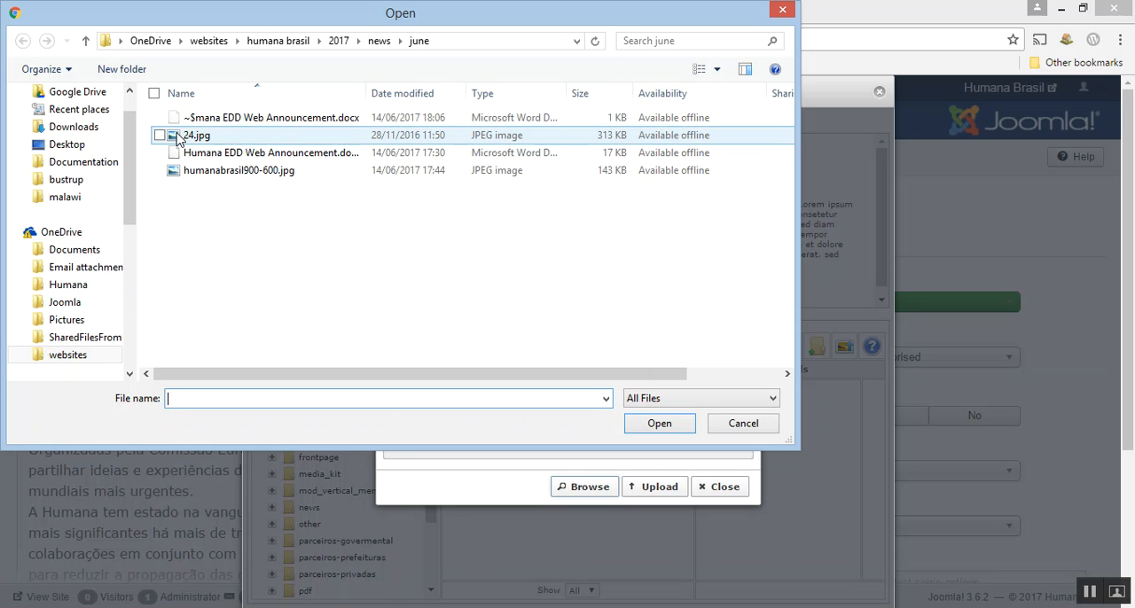
pyautogui.click(202, 177)
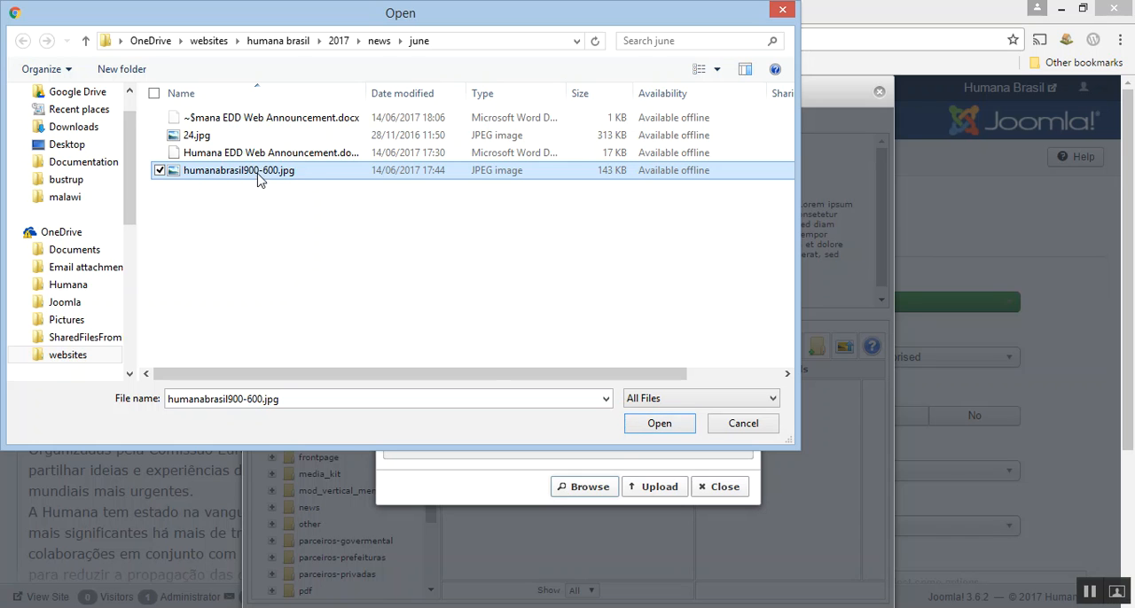
pyautogui.click(656, 424)
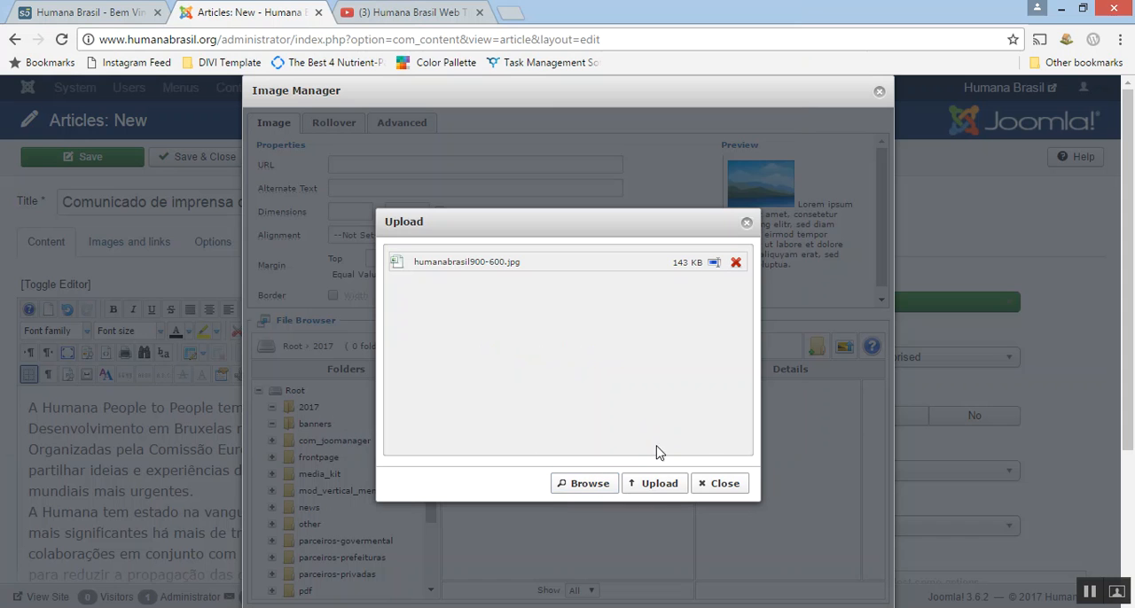
pyautogui.click(664, 485)
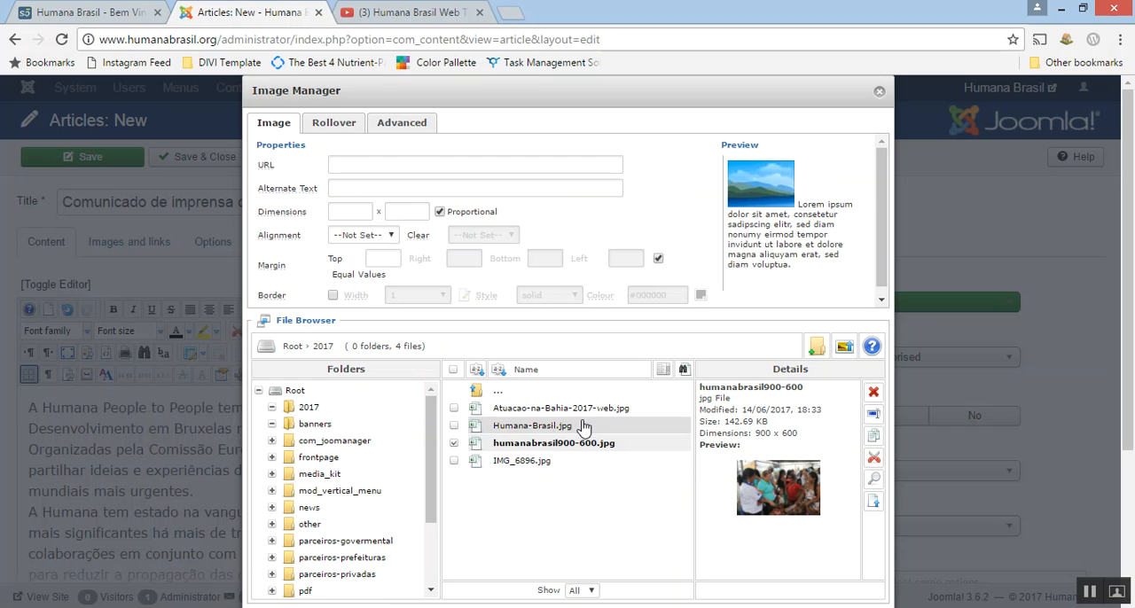
# Choose humanabrasil900-600.jpg as the image and set its alternate text to "Here is the text for the image".
pyautogui.click(576, 447)
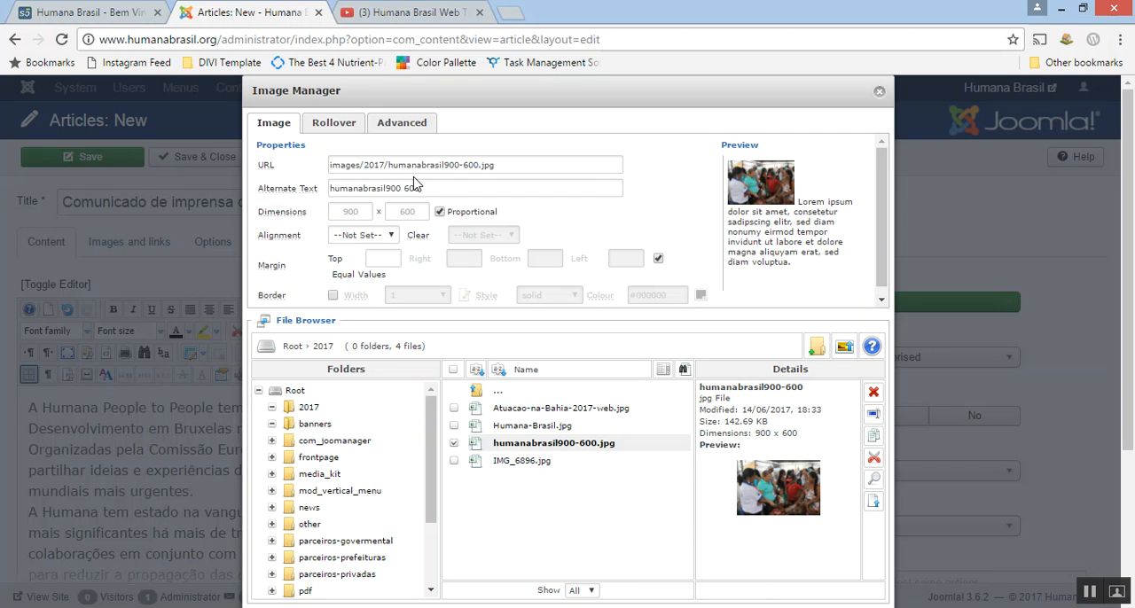
pyautogui.moveTo(426, 188); pyautogui.dragTo(328, 188)
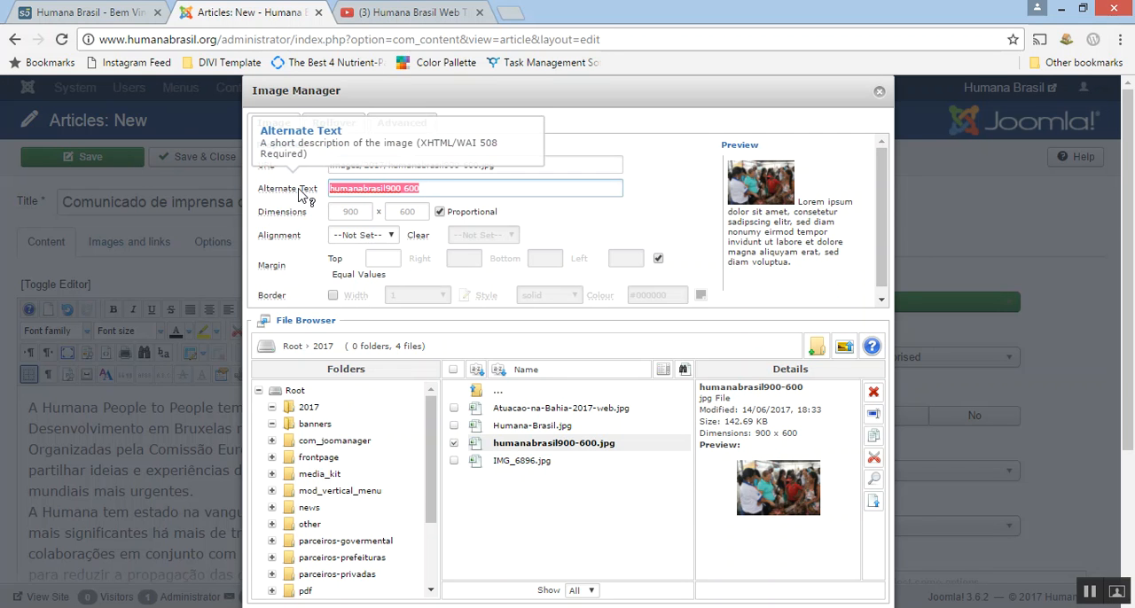
pyautogui.write('Here is the text for the image')
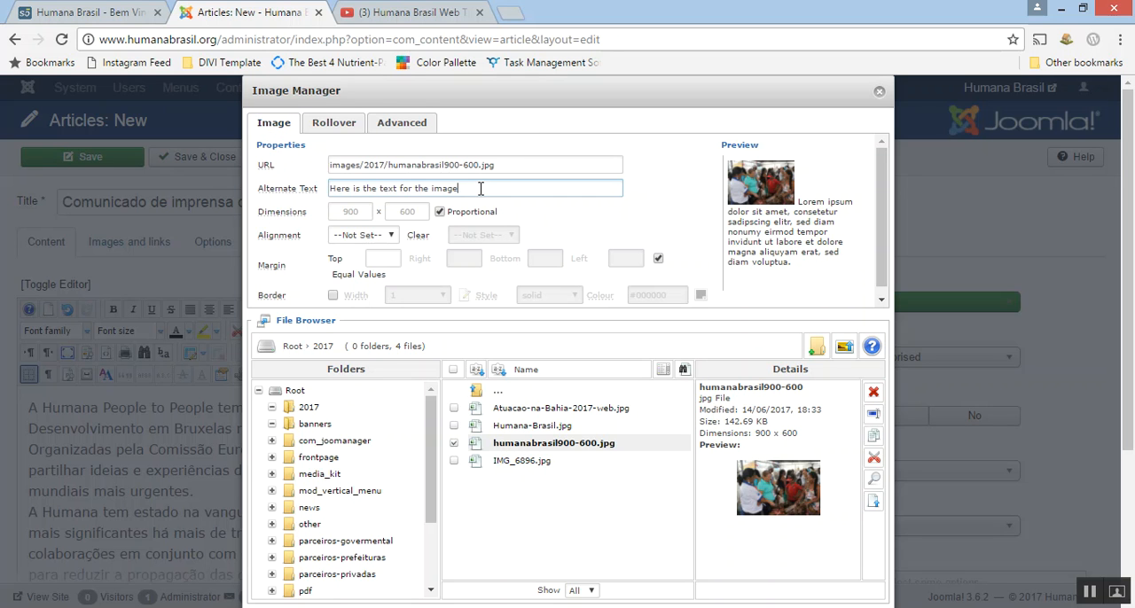
# Set the image's width to 300 with proportional height and align it left of the text.
pyautogui.moveTo(334, 213); pyautogui.dragTo(369, 214)
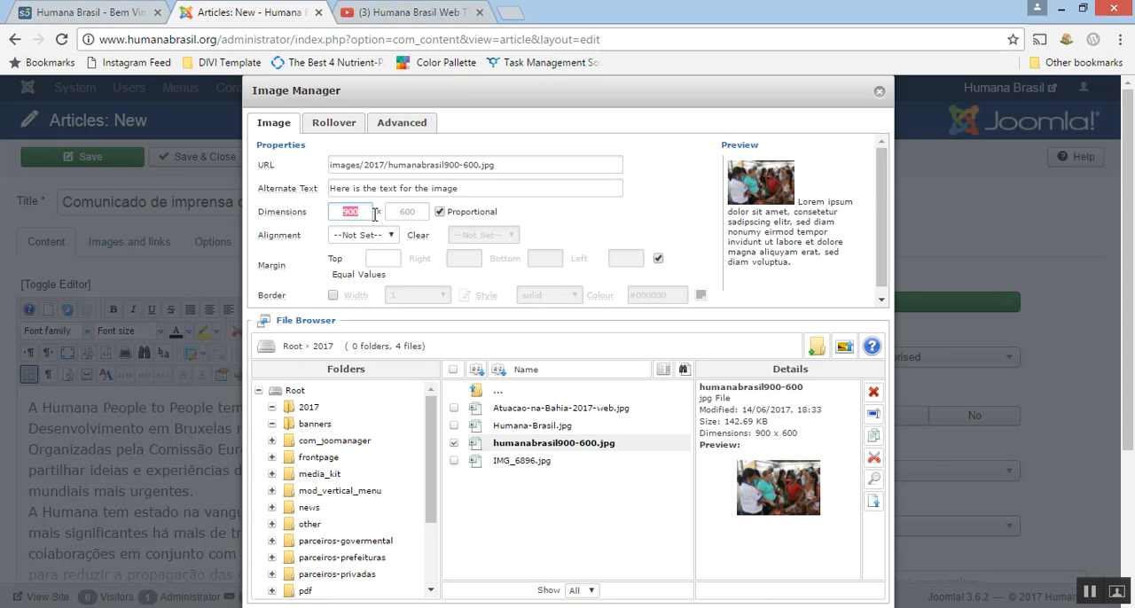
pyautogui.write('300')
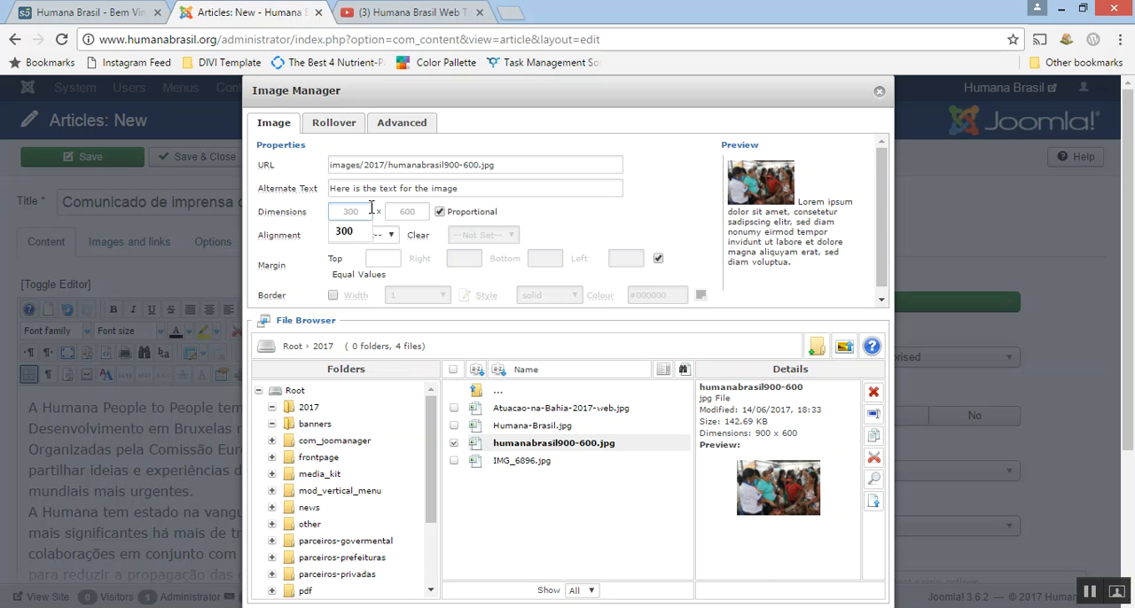
pyautogui.click(572, 213)
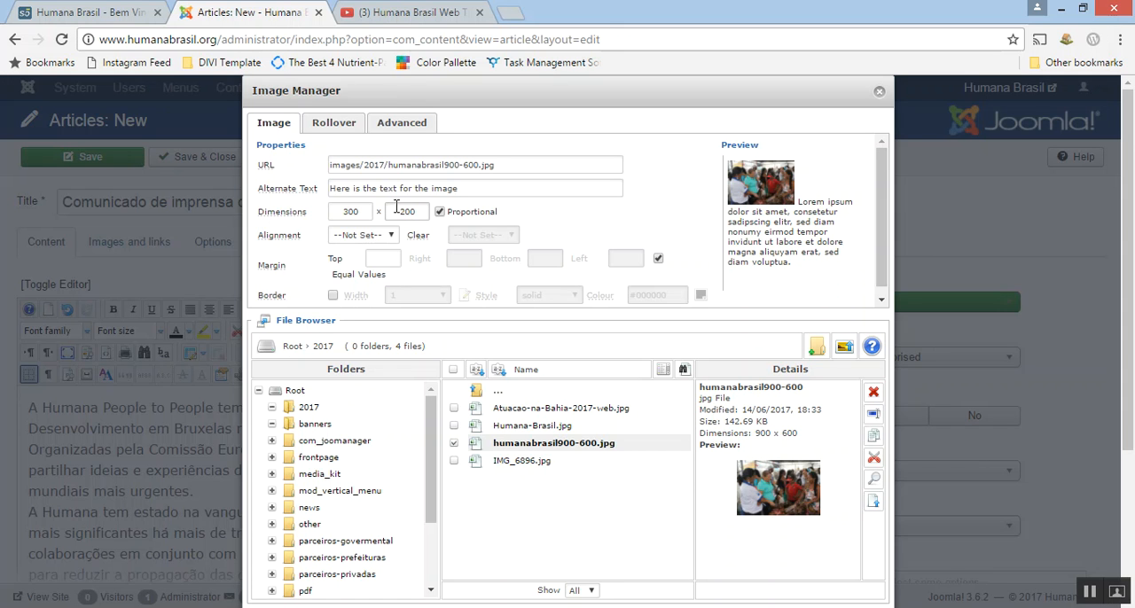
pyautogui.click(393, 238)
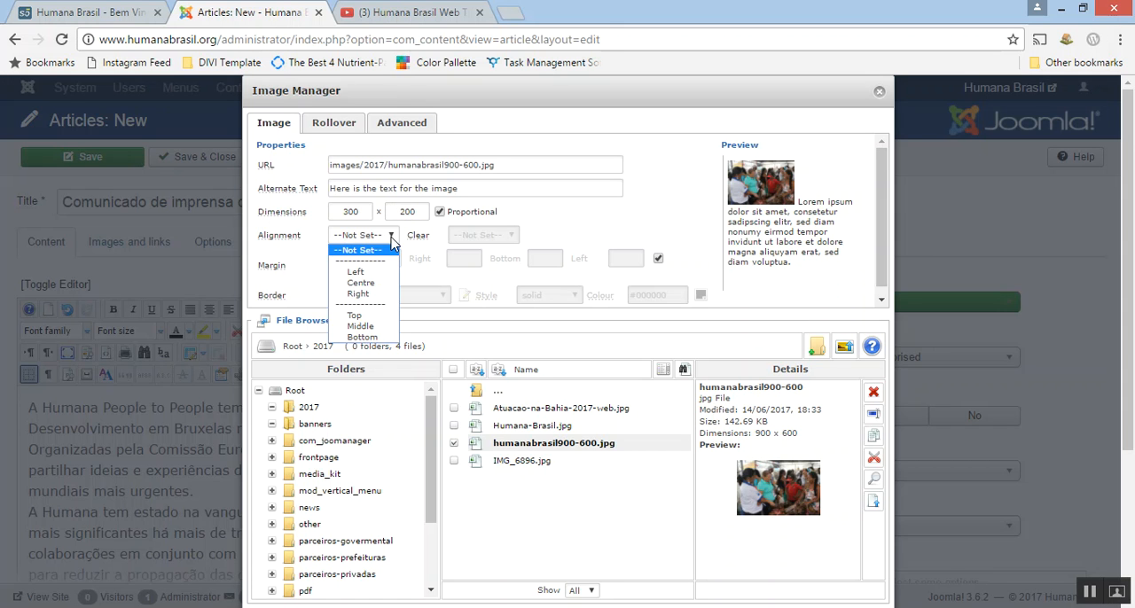
pyautogui.click(364, 274)
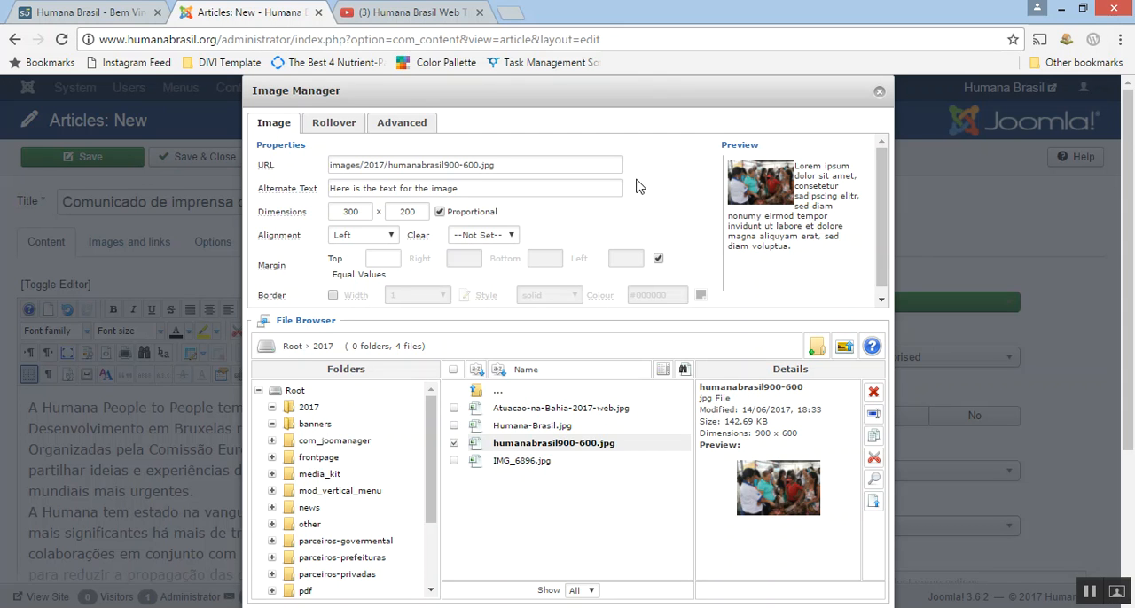
# Assign the CSS class ".zoom" to the image in its advanced properties.
pyautogui.click(398, 127)
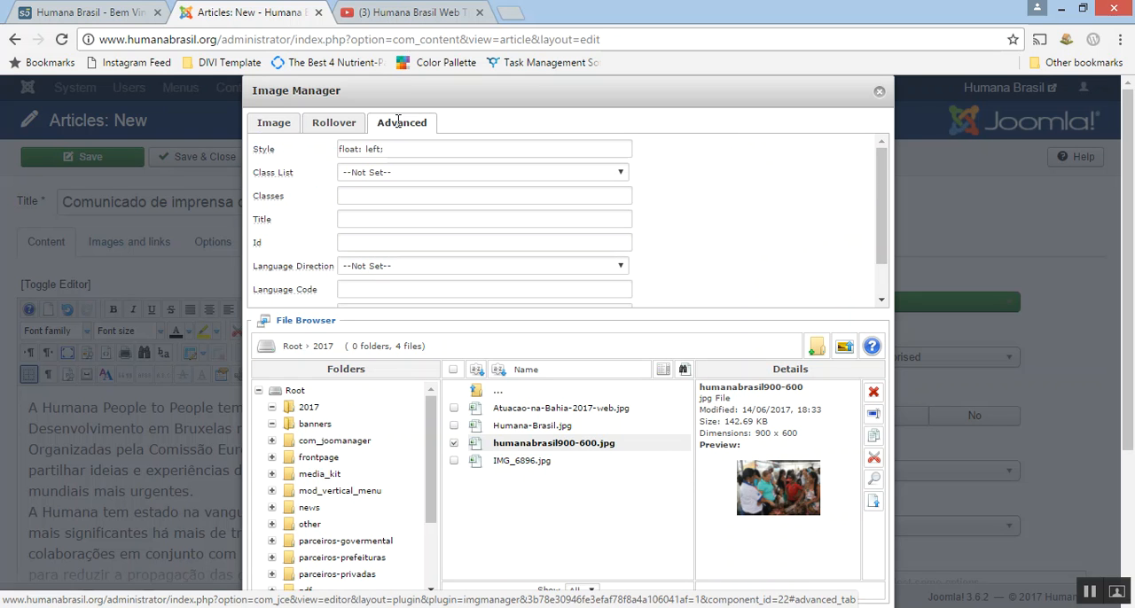
pyautogui.moveTo(263, 197)
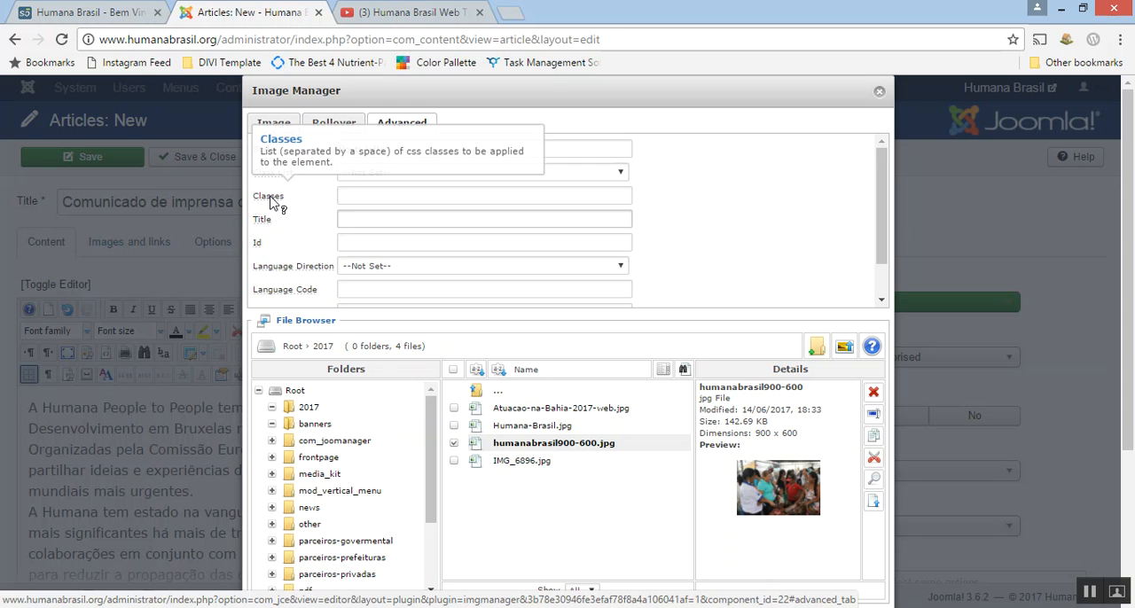
pyautogui.click(351, 195)
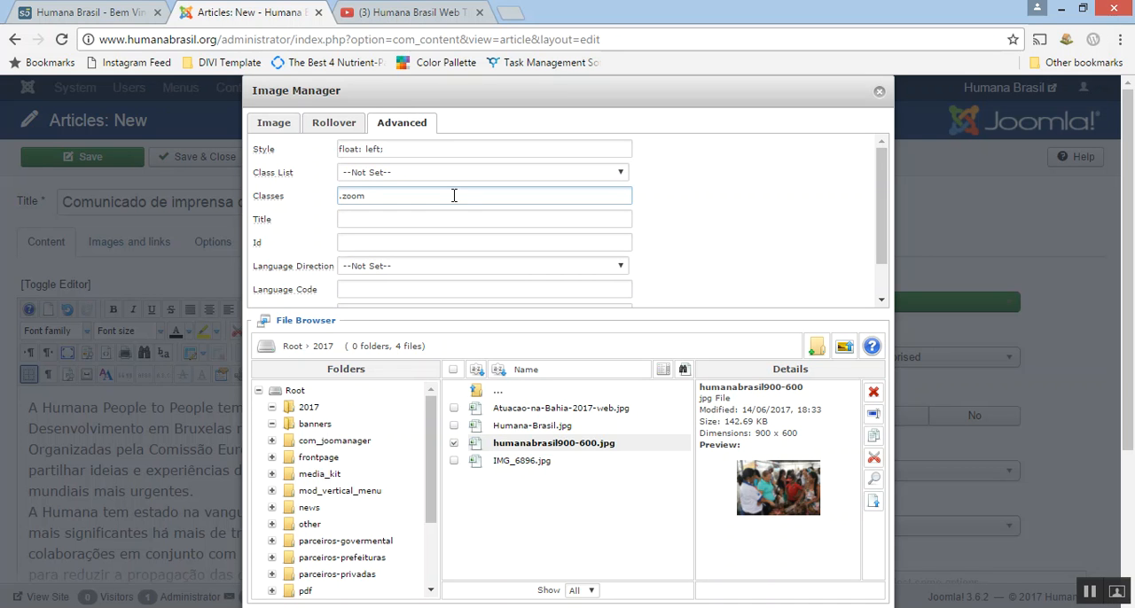
# Return to the main image properties and insert the configured picture into the article body.
pyautogui.click(274, 125)
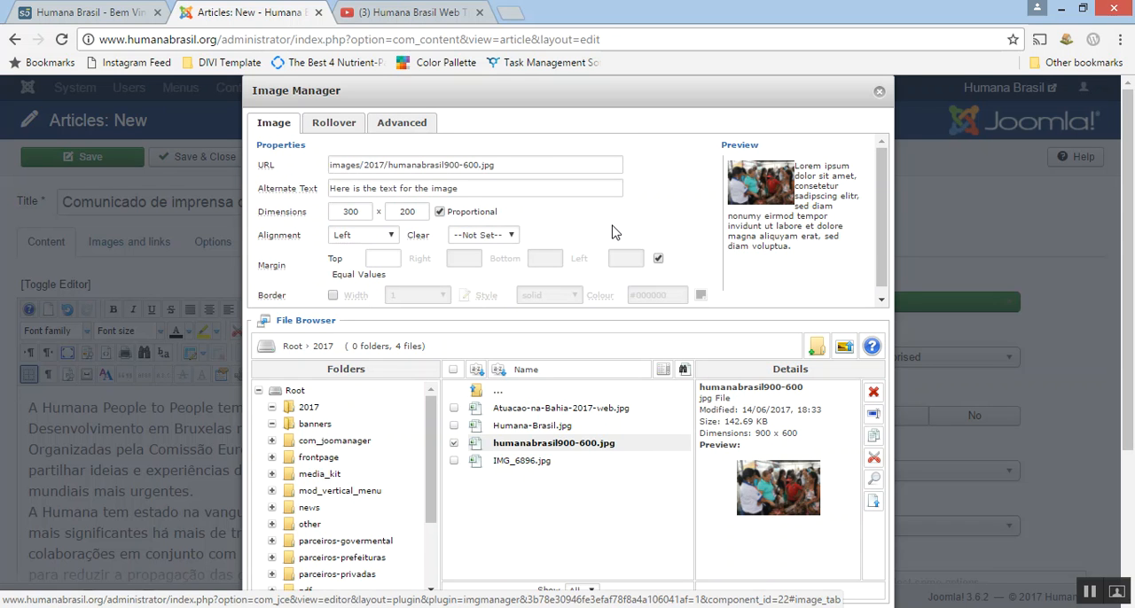
pyautogui.click(447, 188)
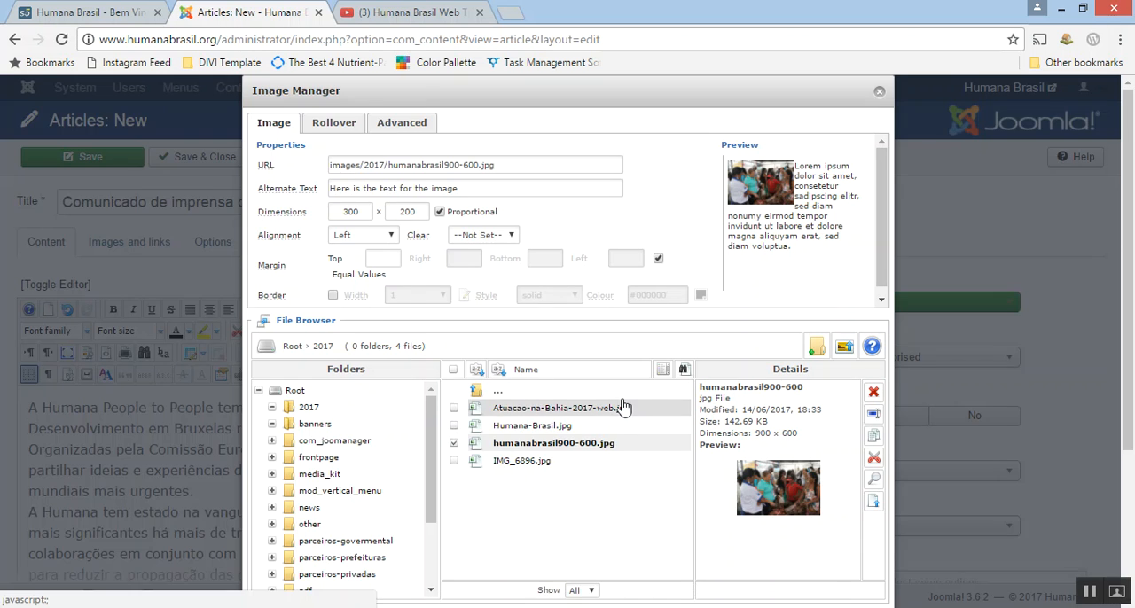
pyautogui.scroll(-1, 577, 408)
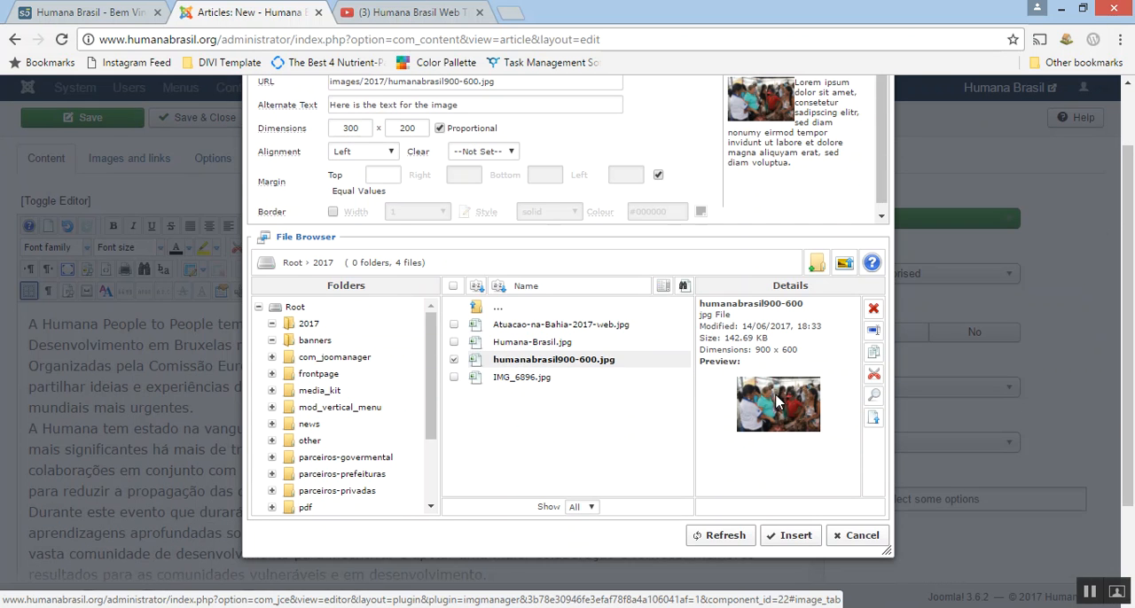
pyautogui.click(794, 541)
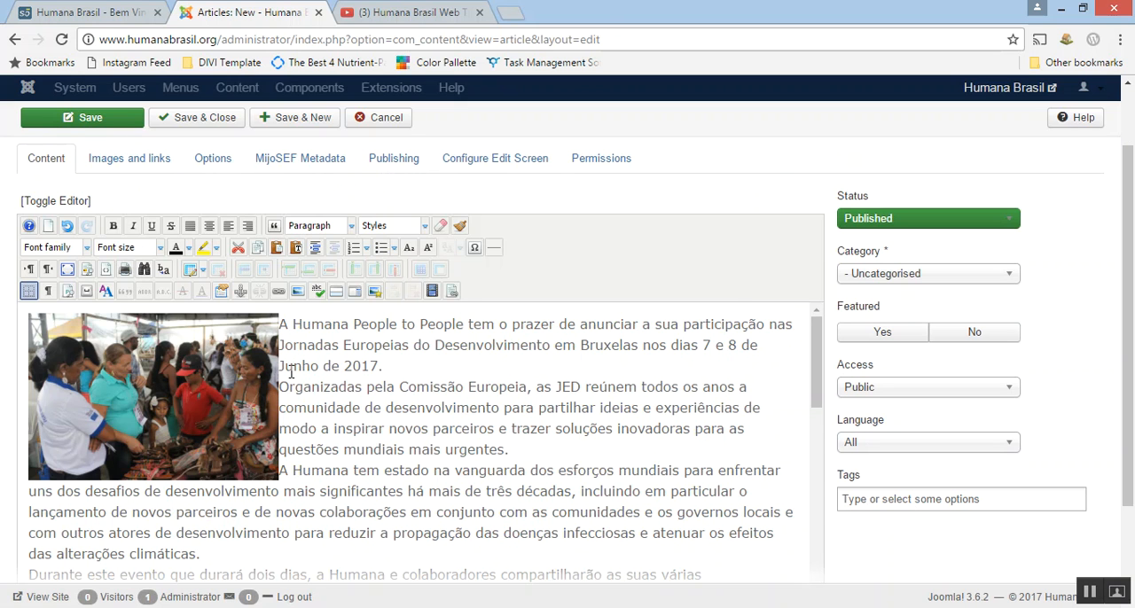
# Set the article's category to União Sertaneja and save the article.
pyautogui.scroll(2, 540, 412)
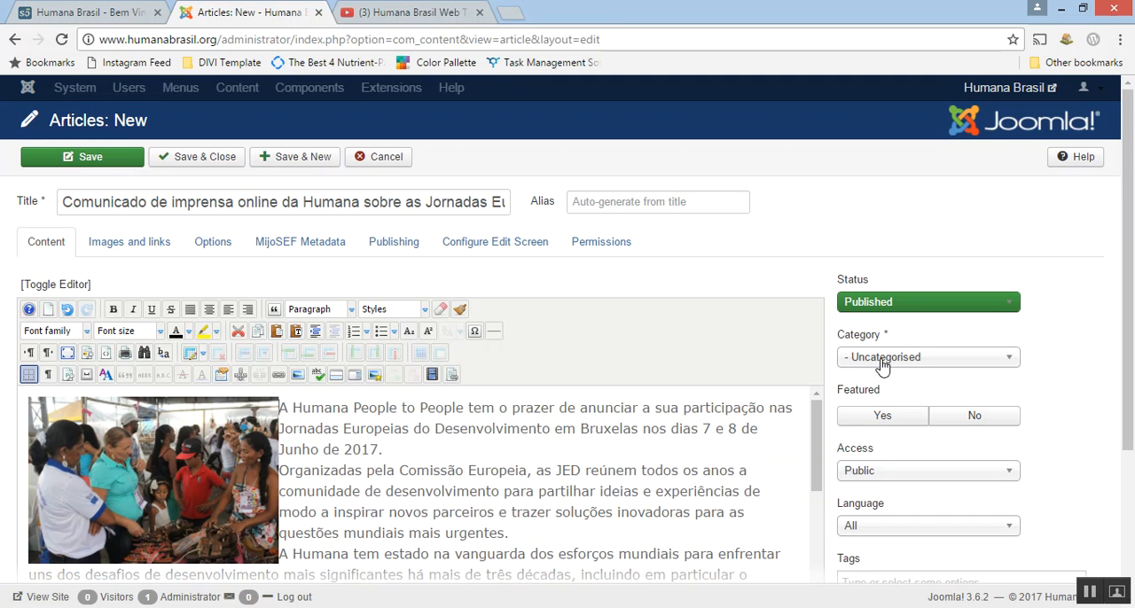
pyautogui.click(1009, 358)
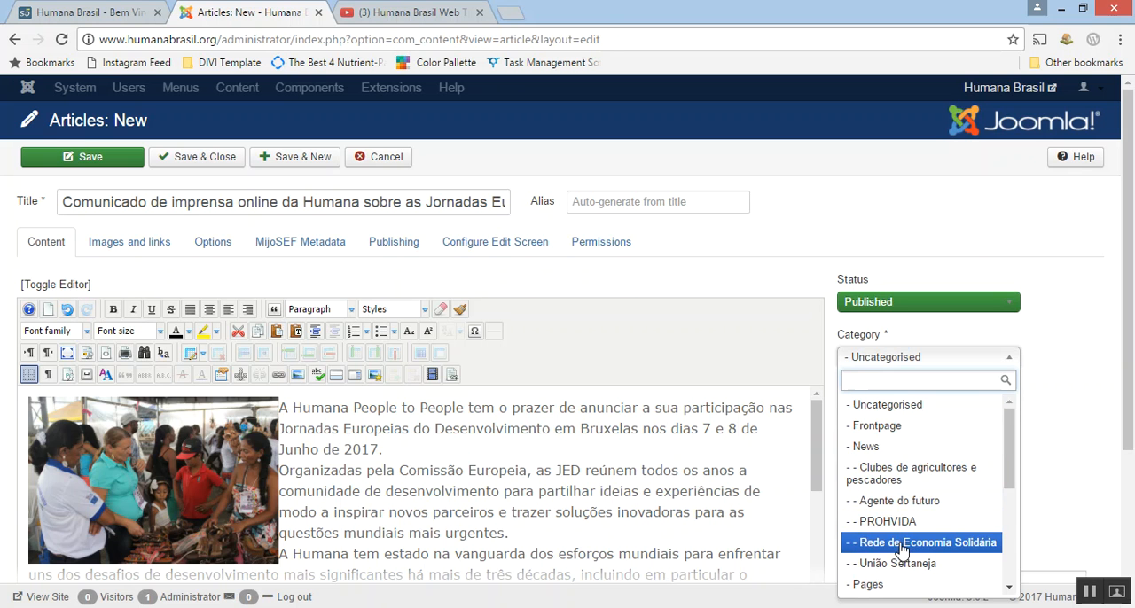
pyautogui.click(947, 566)
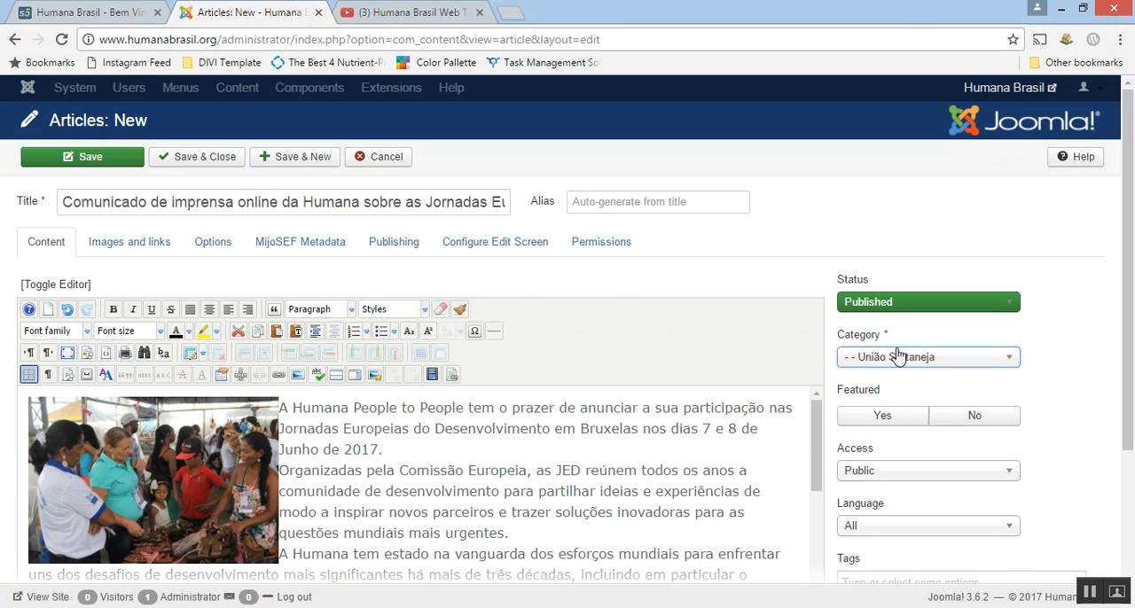
pyautogui.click(86, 162)
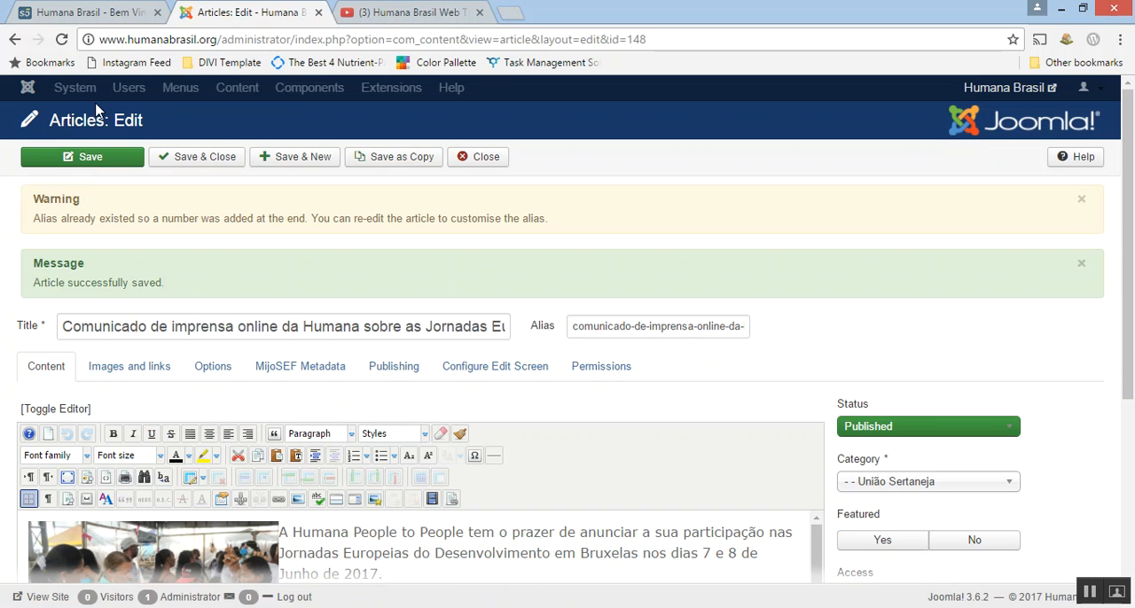
# Switch to the public Humana Brasil homepage, reload it and check the União Sertaneja section for the new article.
pyautogui.click(98, 13)
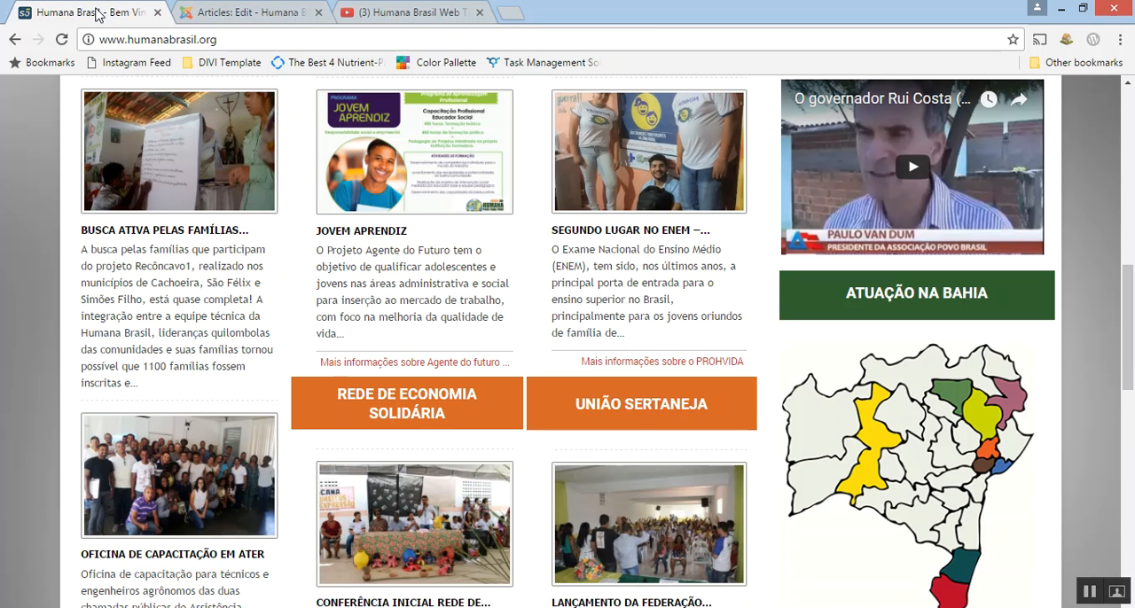
pyautogui.scroll(6, 424, 282)
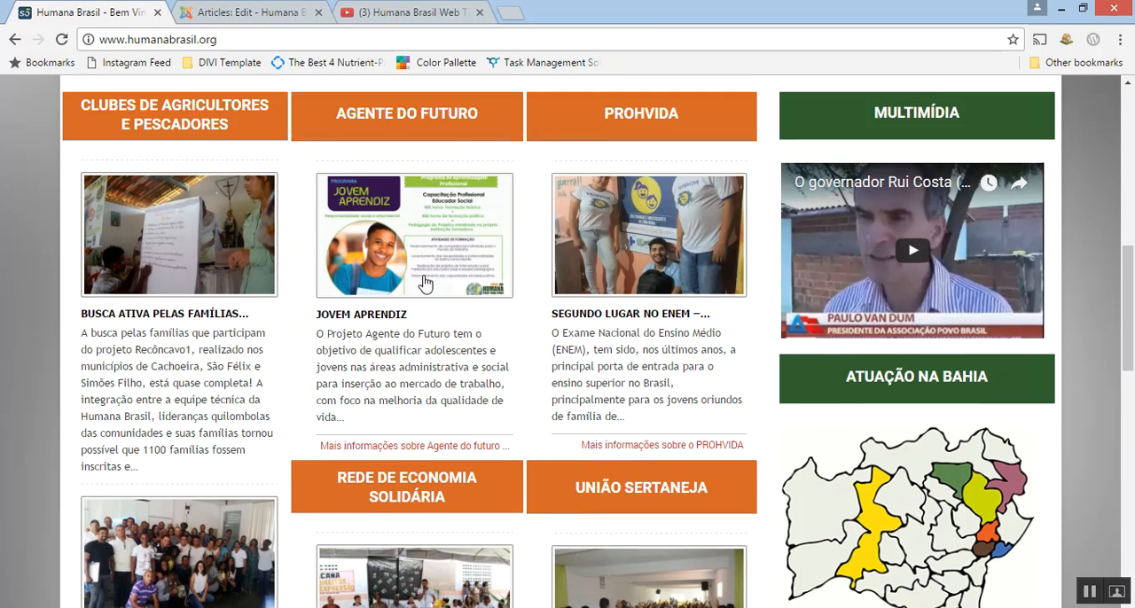
pyautogui.scroll(-1, 422, 274)
pyautogui.scroll(3, 422, 275)
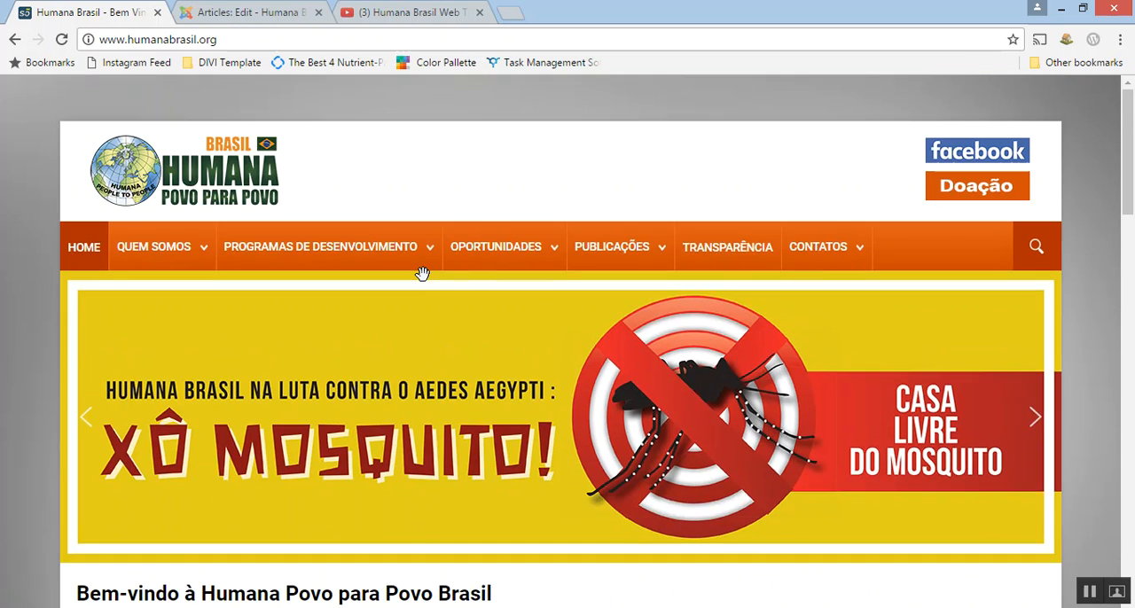
pyautogui.click(1091, 594)
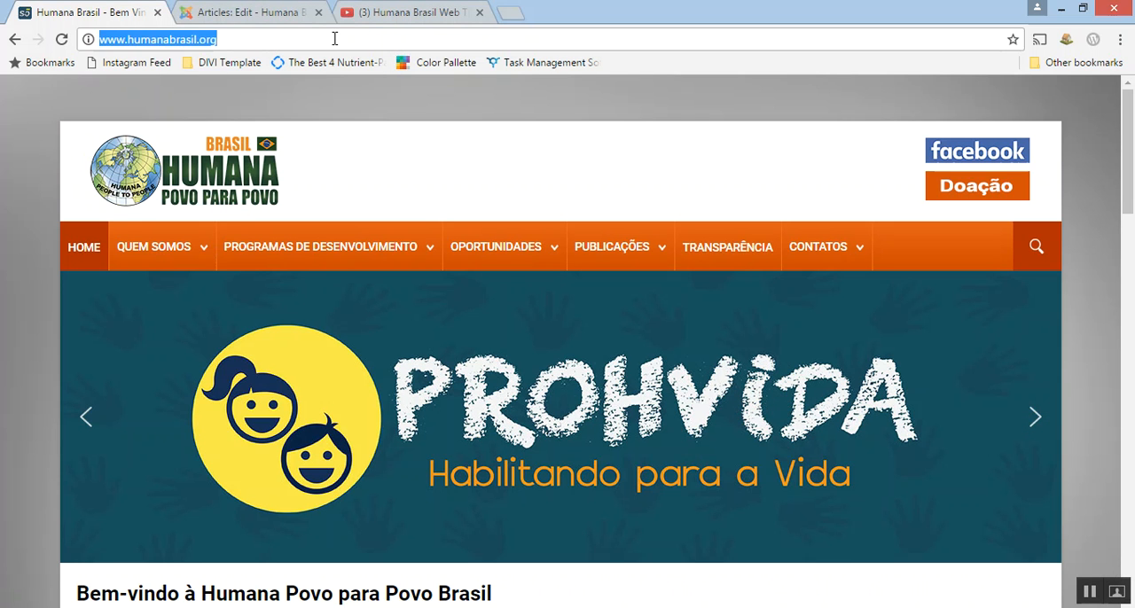
pyautogui.doubleClick(335, 39)
pyautogui.press('Return')
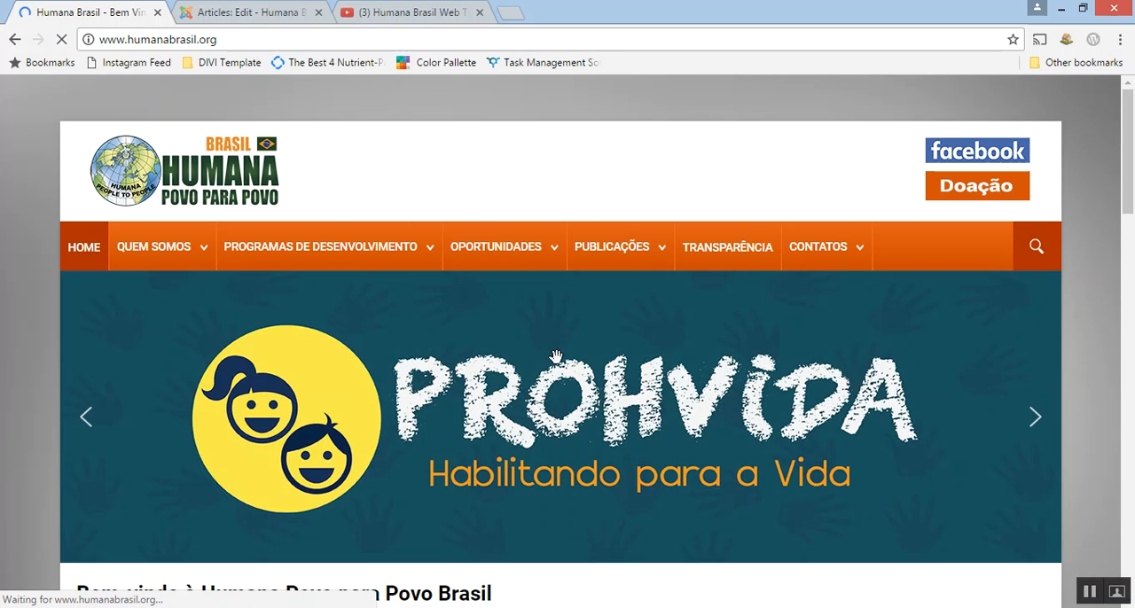
pyautogui.scroll(-8, 558, 364)
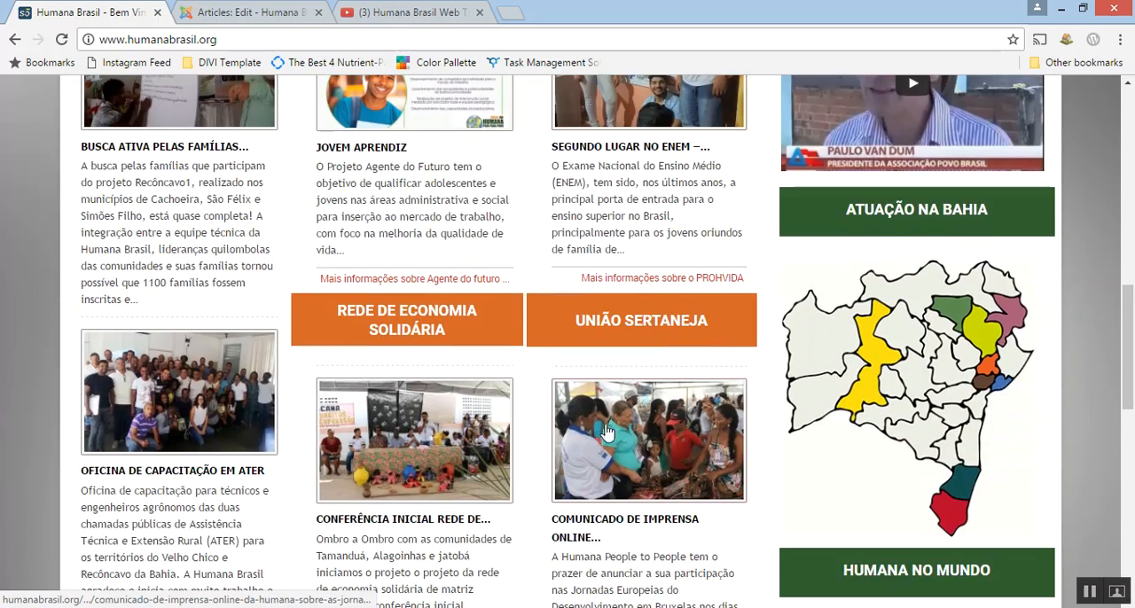
pyautogui.scroll(-1, 621, 511)
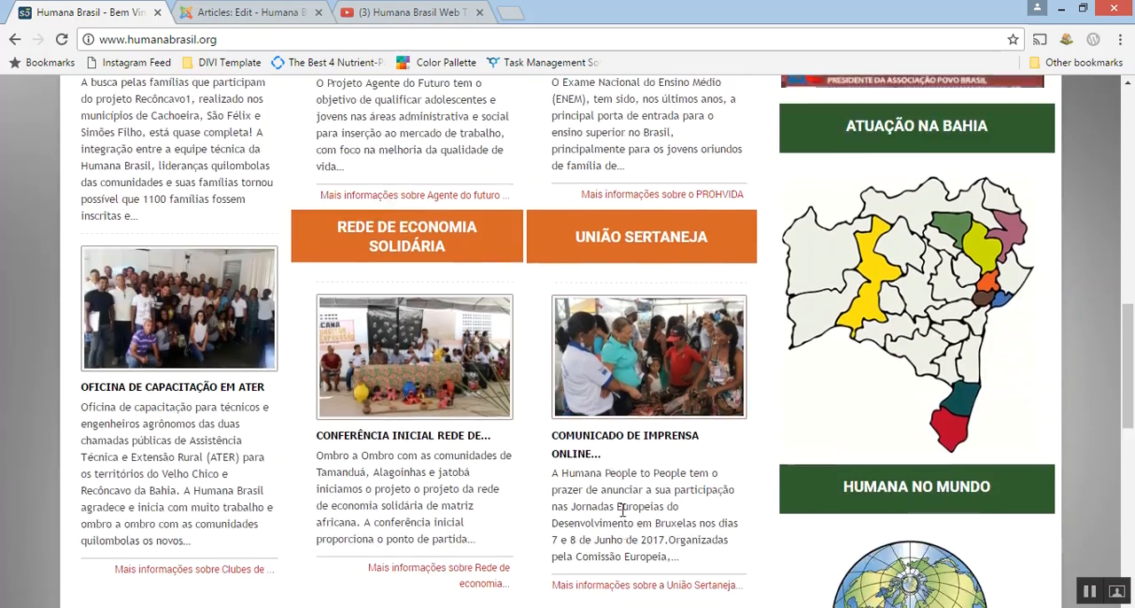
# Open the new article from the União Sertaneja section and check its enlarged image popup and its body text.
pyautogui.click(641, 446)
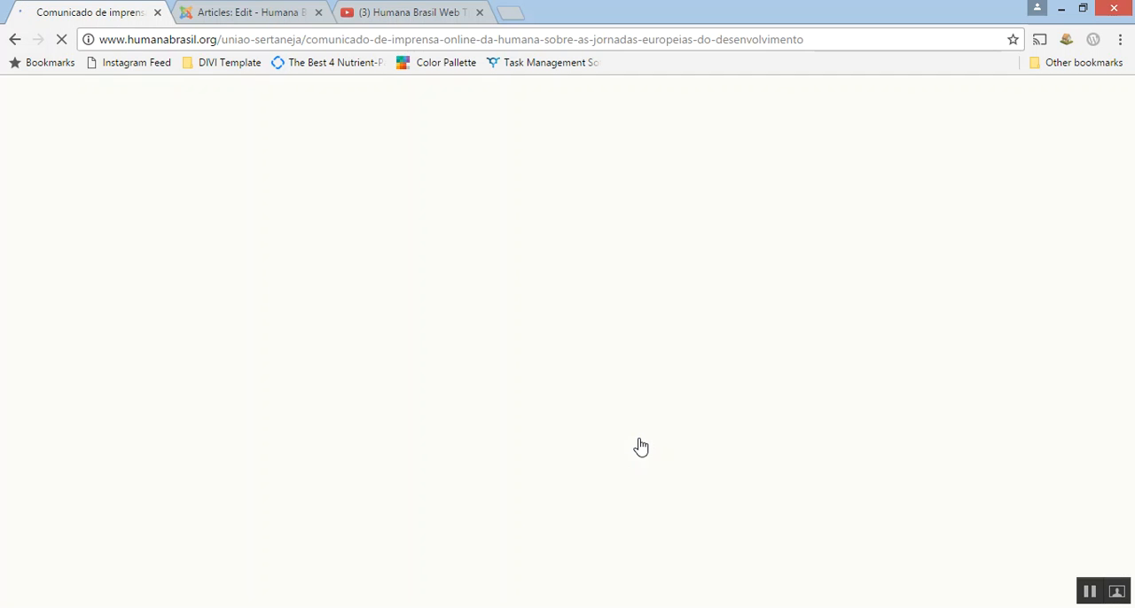
pyautogui.scroll(-1, 584, 326)
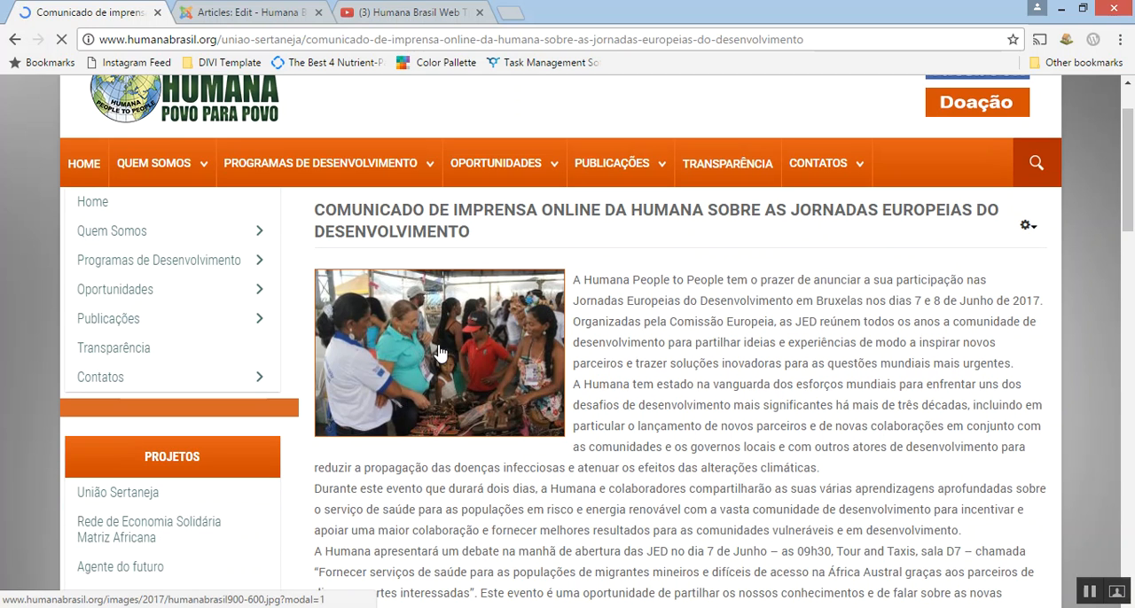
pyautogui.scroll(-3, 801, 306)
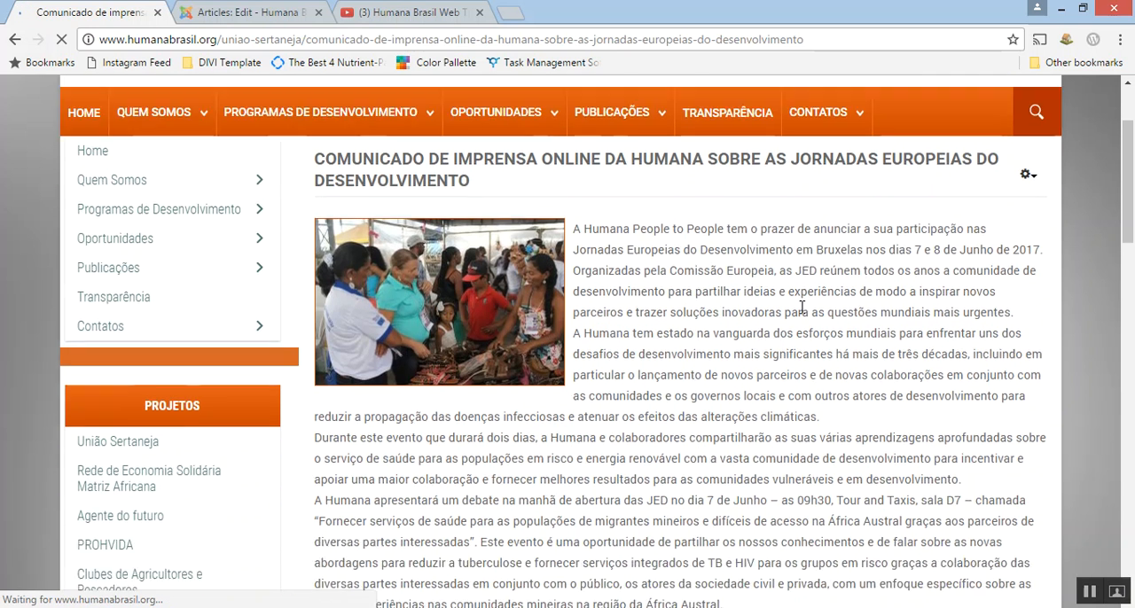
pyautogui.scroll(3, 798, 315)
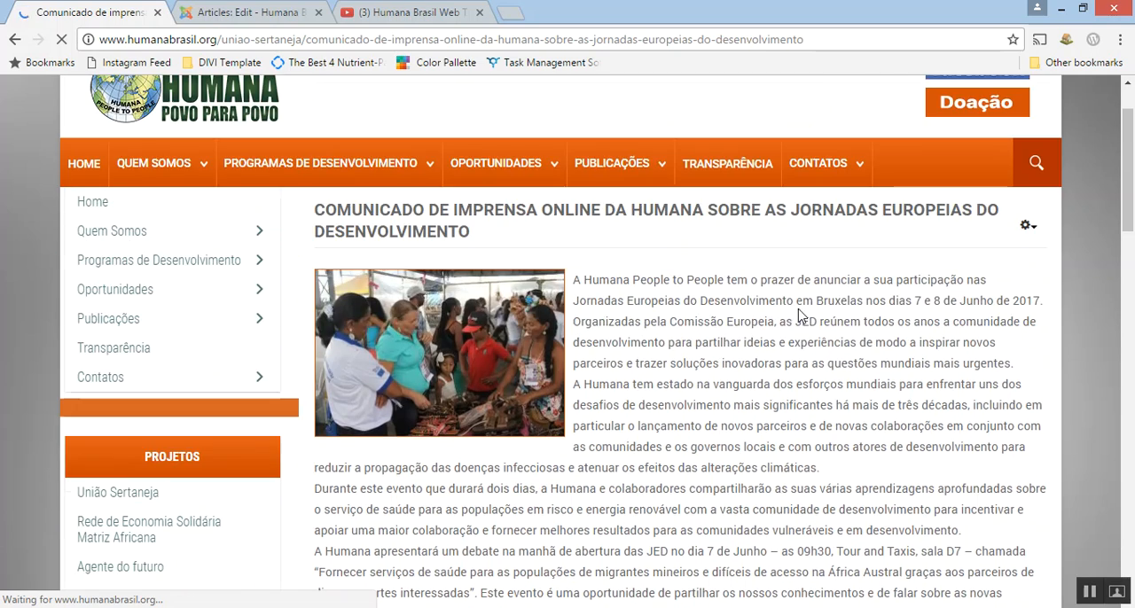
pyautogui.click(426, 387)
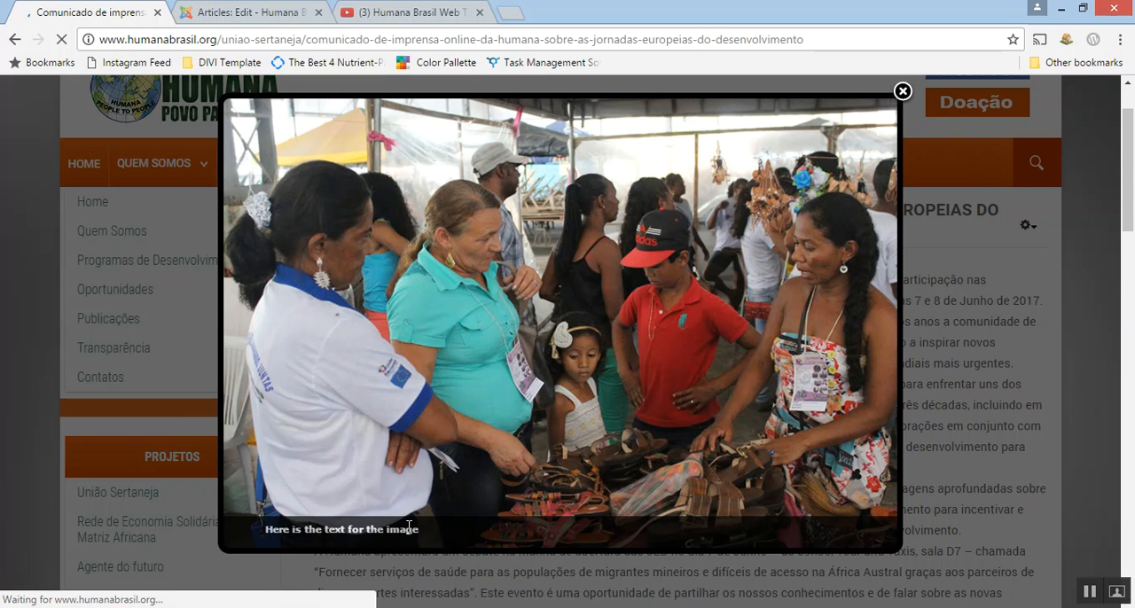
pyautogui.click(902, 92)
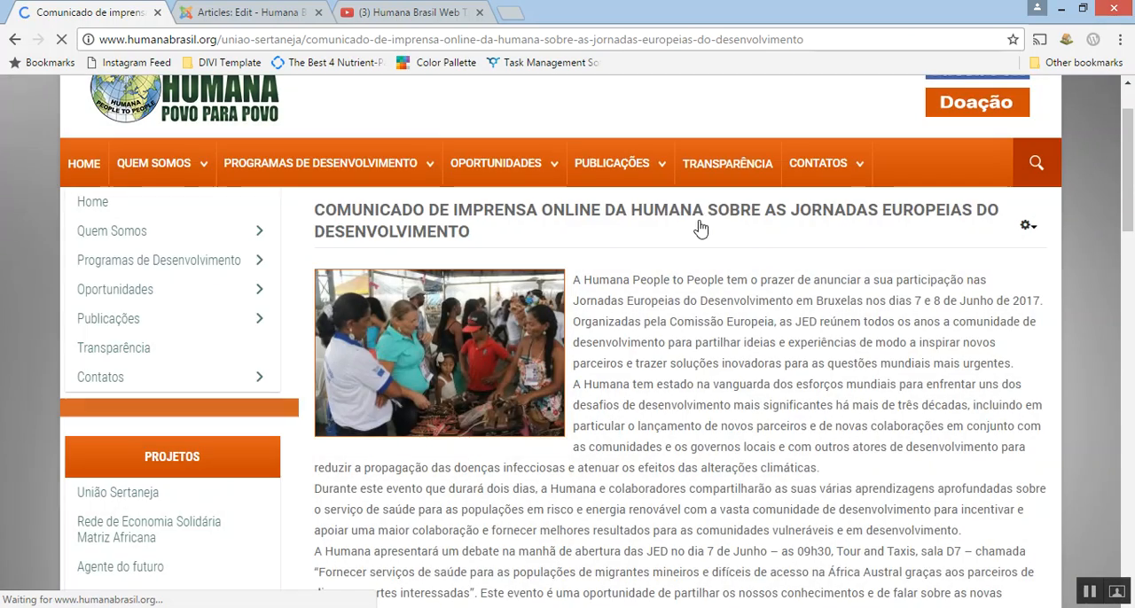
pyautogui.scroll(-6, 640, 358)
pyautogui.scroll(-2, 640, 358)
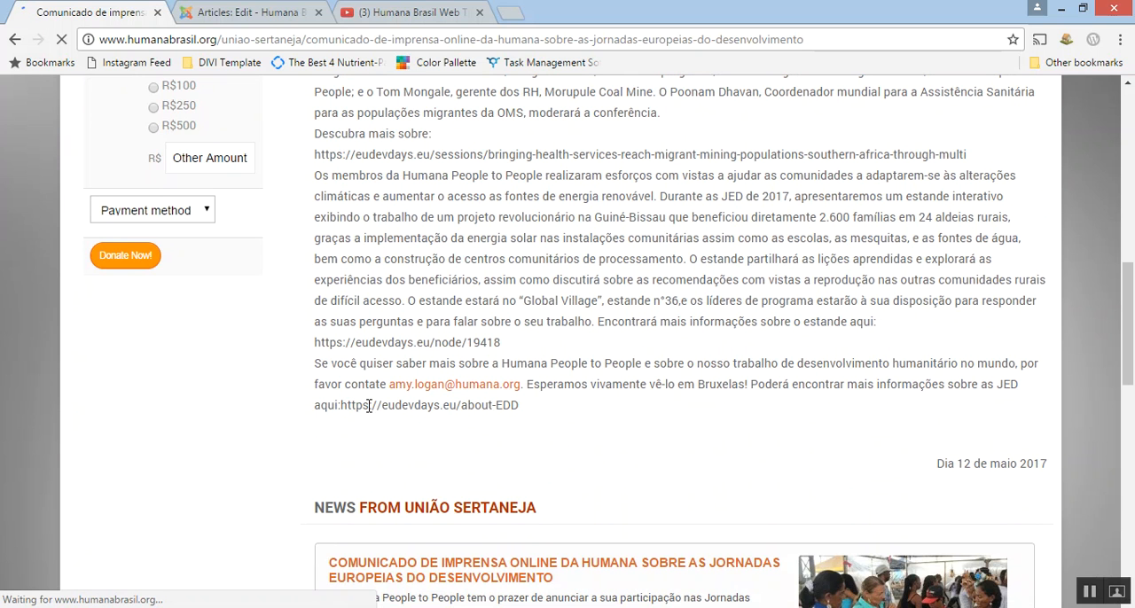
# In the Joomla article editor, turn the eudevdays.eu sessions and node/19418 addresses into clickable links and save the article.
pyautogui.click(256, 13)
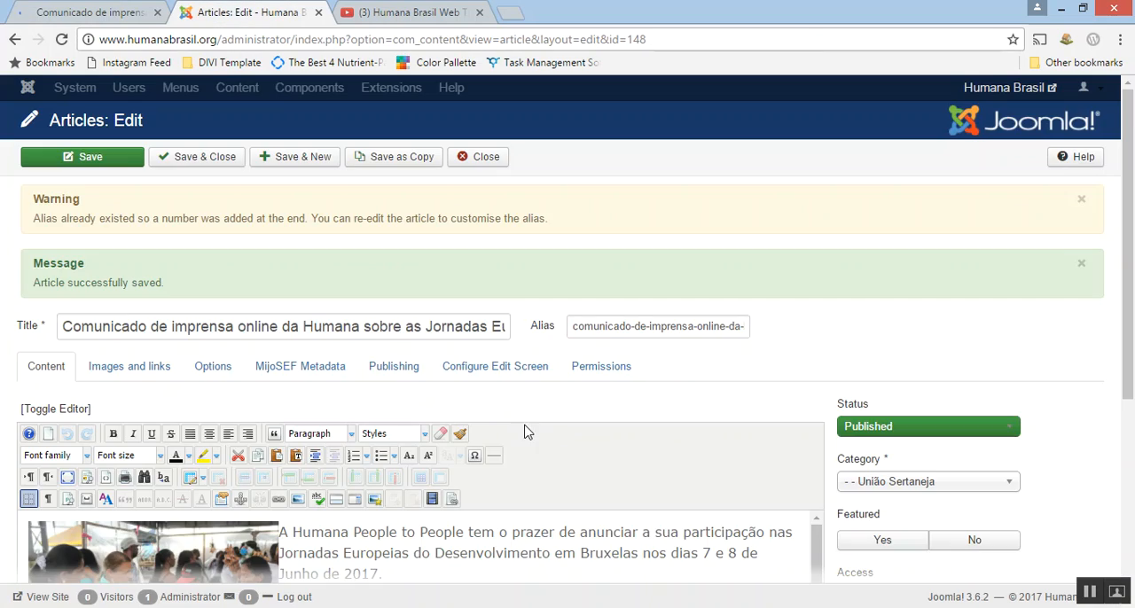
pyautogui.scroll(-6, 537, 434)
pyautogui.scroll(-3, 541, 441)
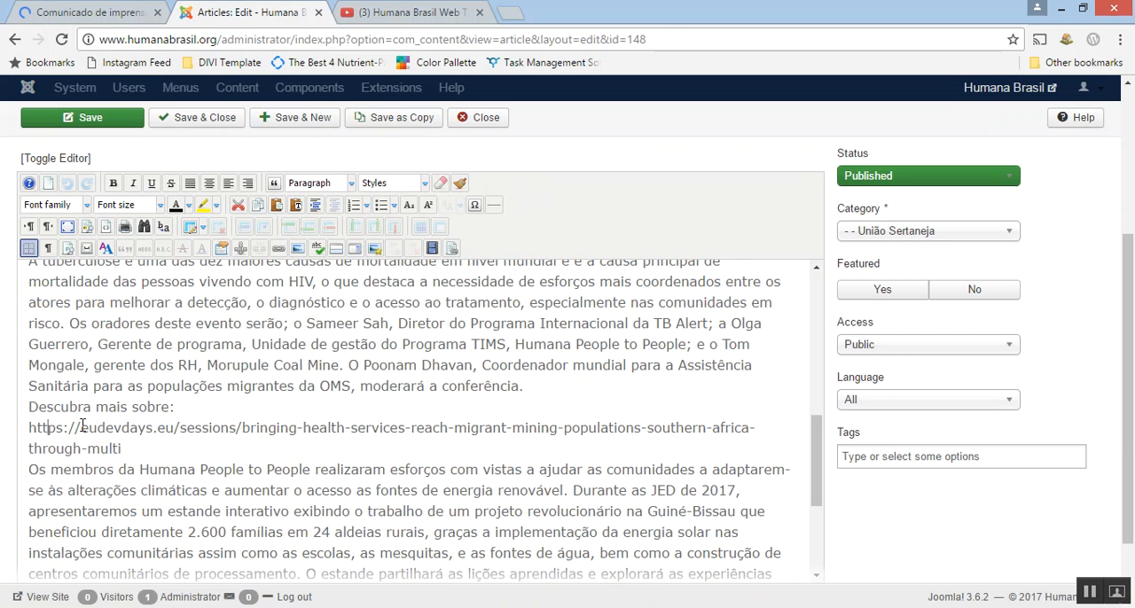
pyautogui.press('Return')
pyautogui.press('Delete')
pyautogui.scroll(-3, 155, 452)
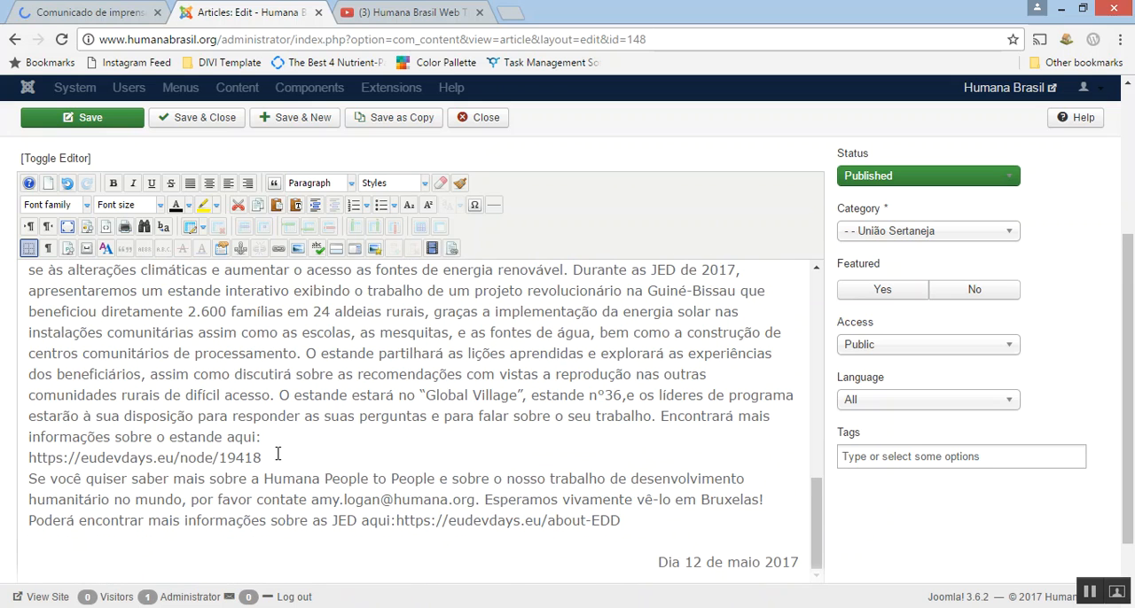
pyautogui.press('Return')
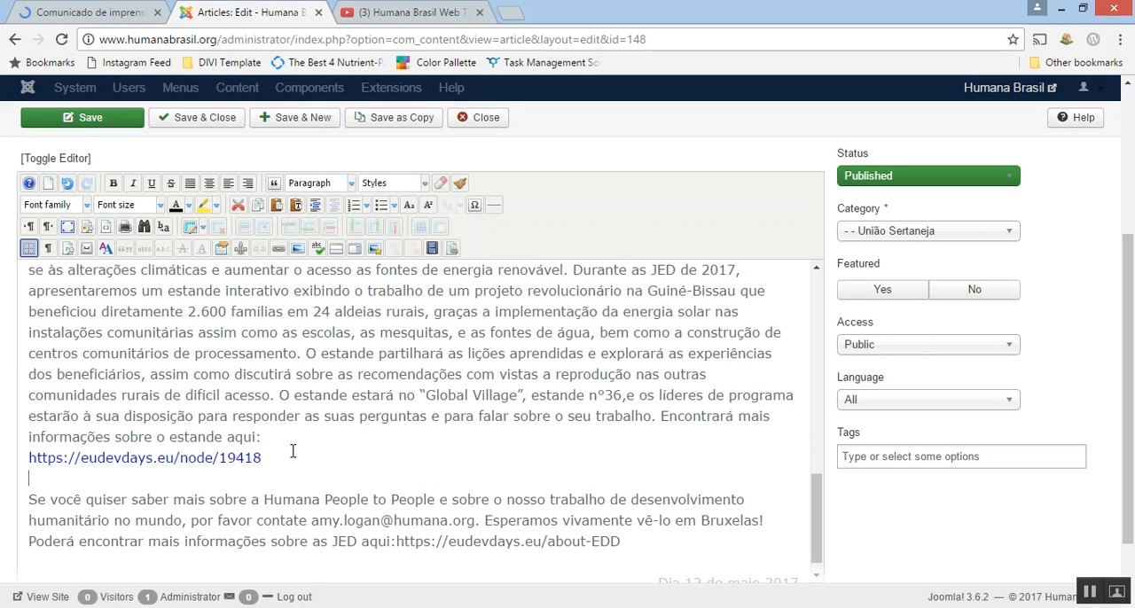
pyautogui.press('Delete')
pyautogui.click(111, 119)
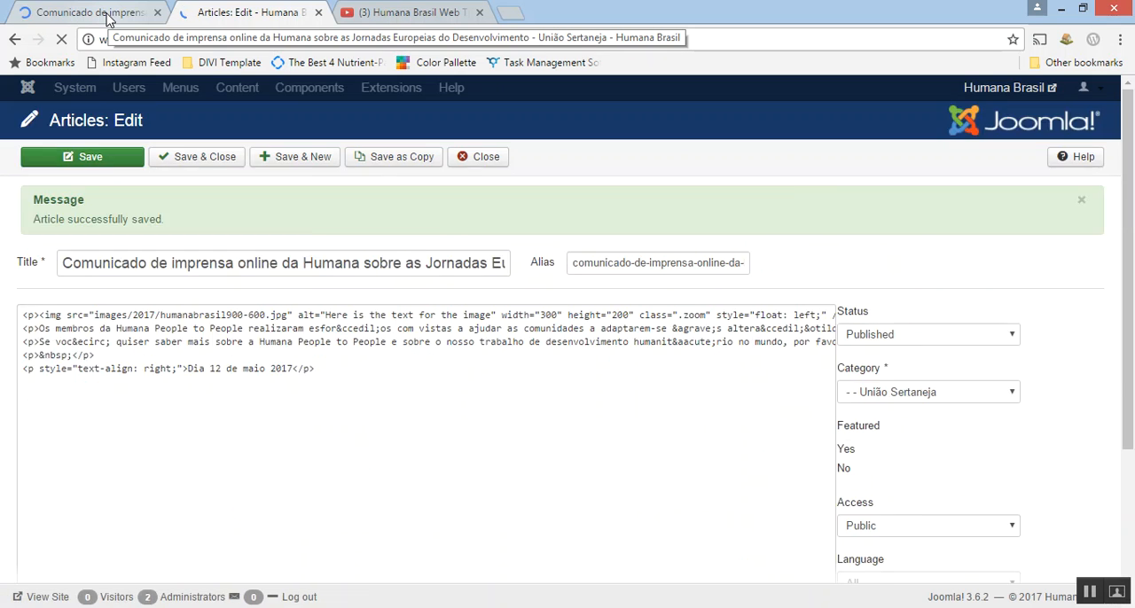
# Switch to the public article page and reload it to check the two eudevdays.eu links.
pyautogui.click(107, 19)
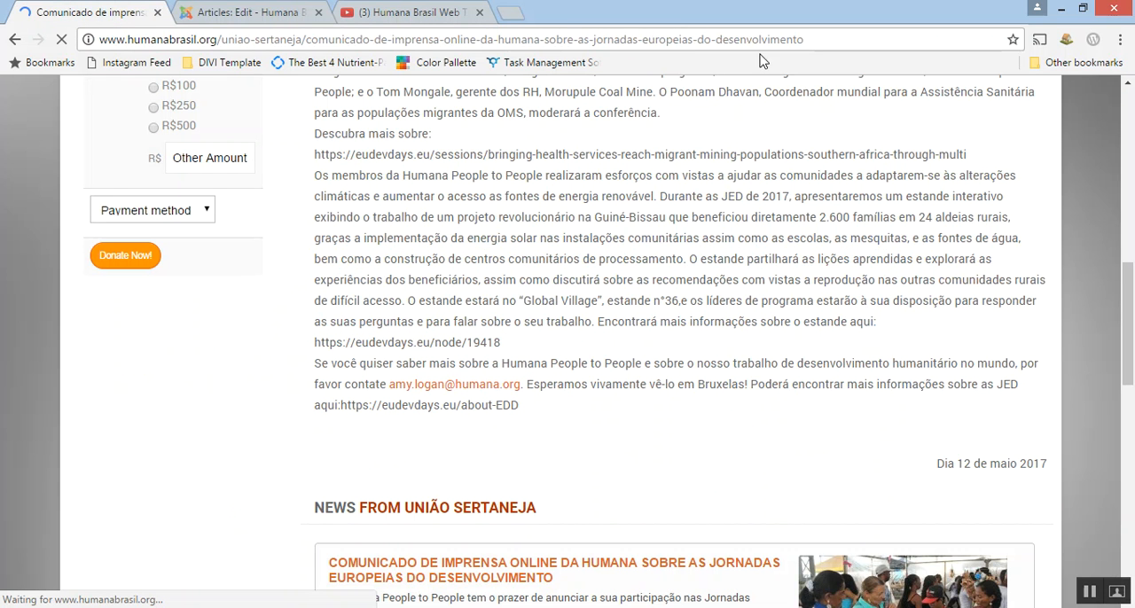
pyautogui.click(804, 41)
pyautogui.click(810, 40)
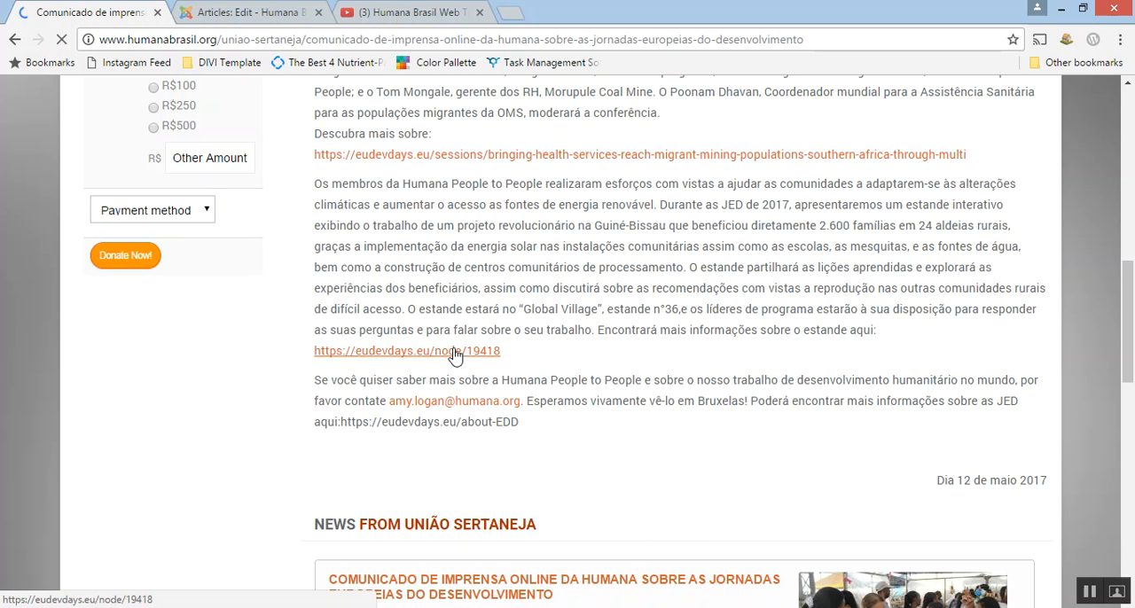
# Return to the Joomla article editor, then save and close the article.
pyautogui.click(237, 14)
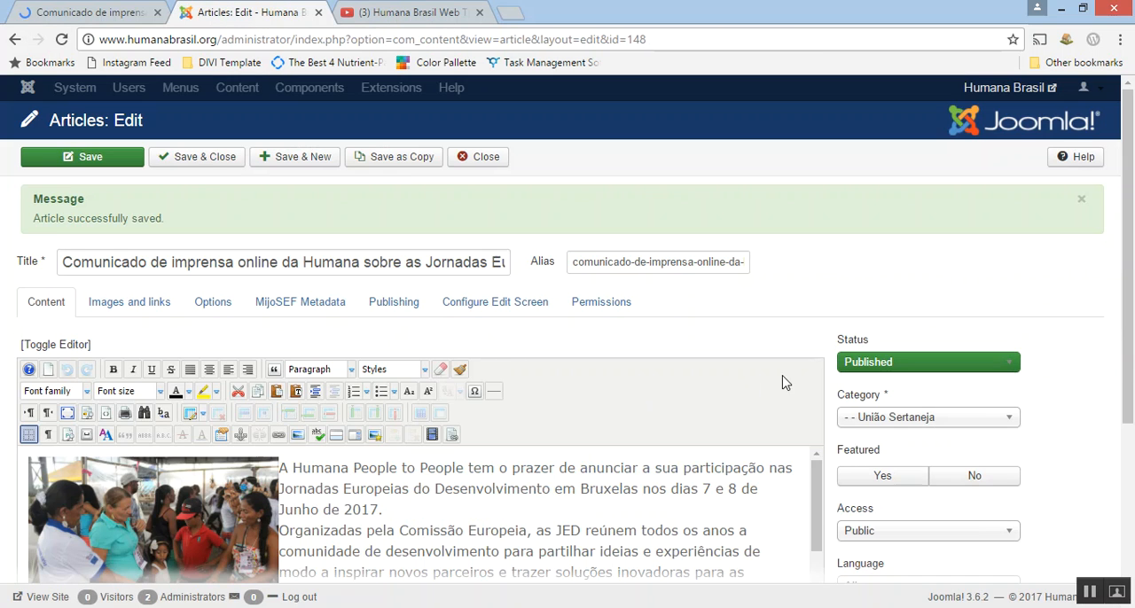
pyautogui.click(206, 158)
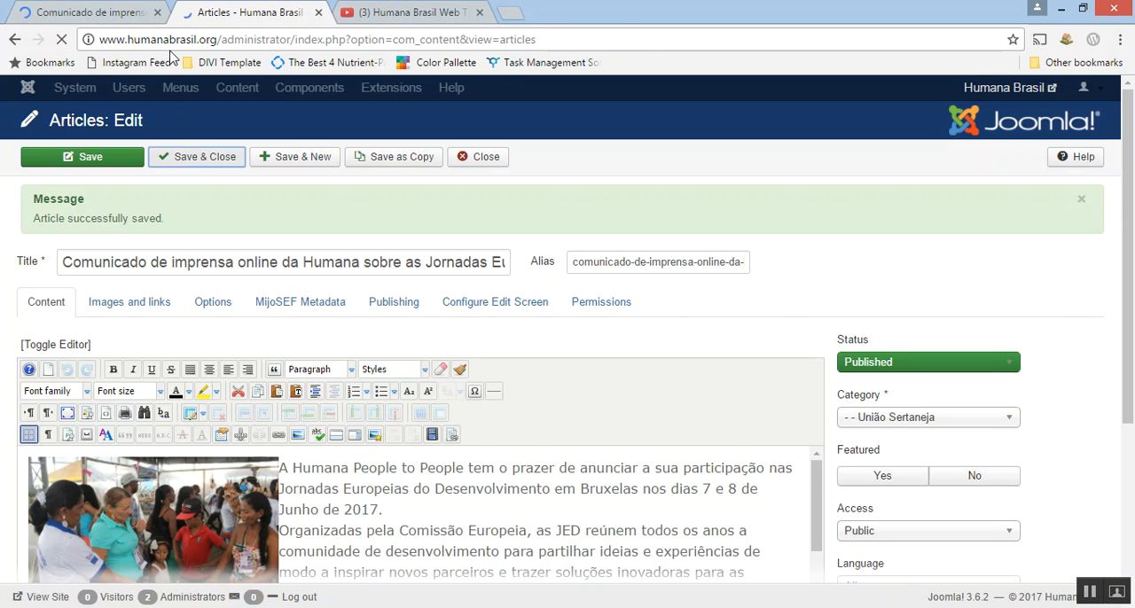
# Switch to the public article page, go to the site's homepage and look through its project sections.
pyautogui.click(70, 19)
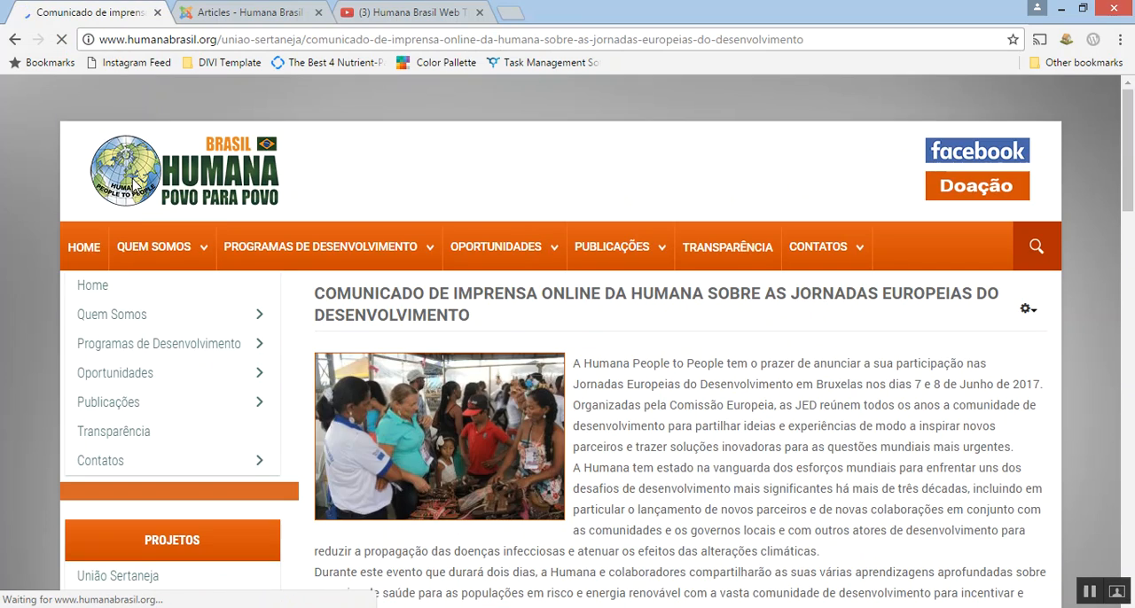
pyautogui.click(135, 189)
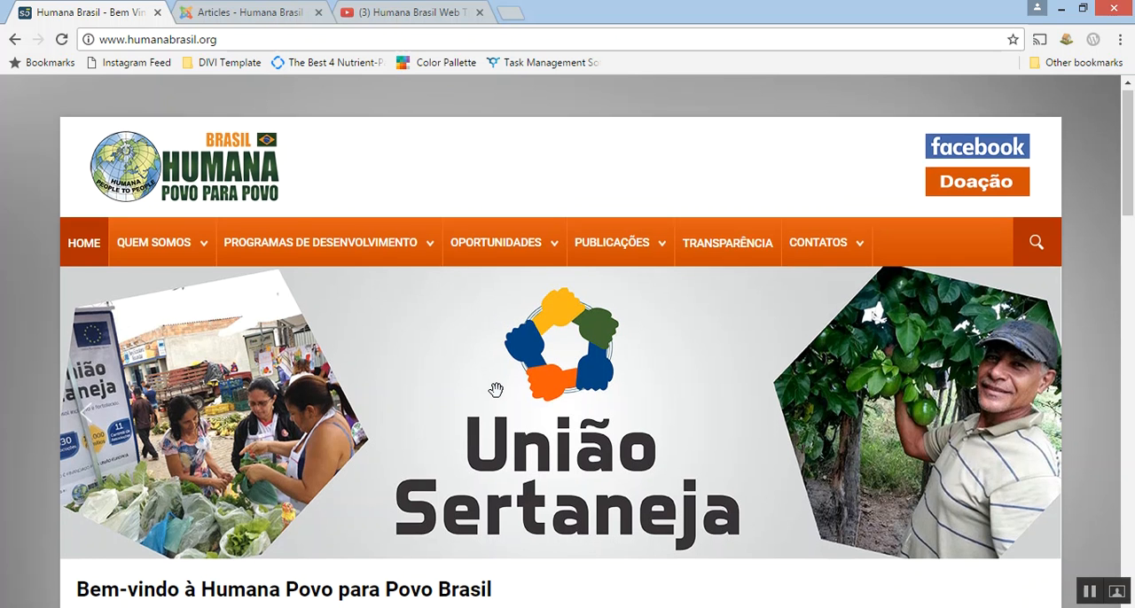
pyautogui.scroll(-4, 497, 392)
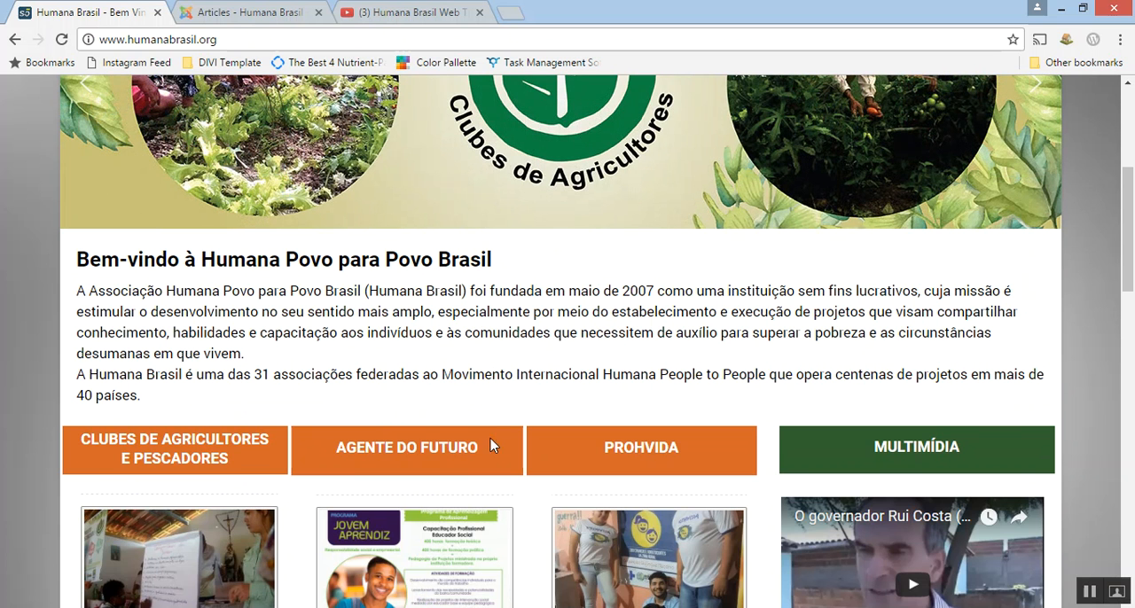
pyautogui.moveTo(481, 607)
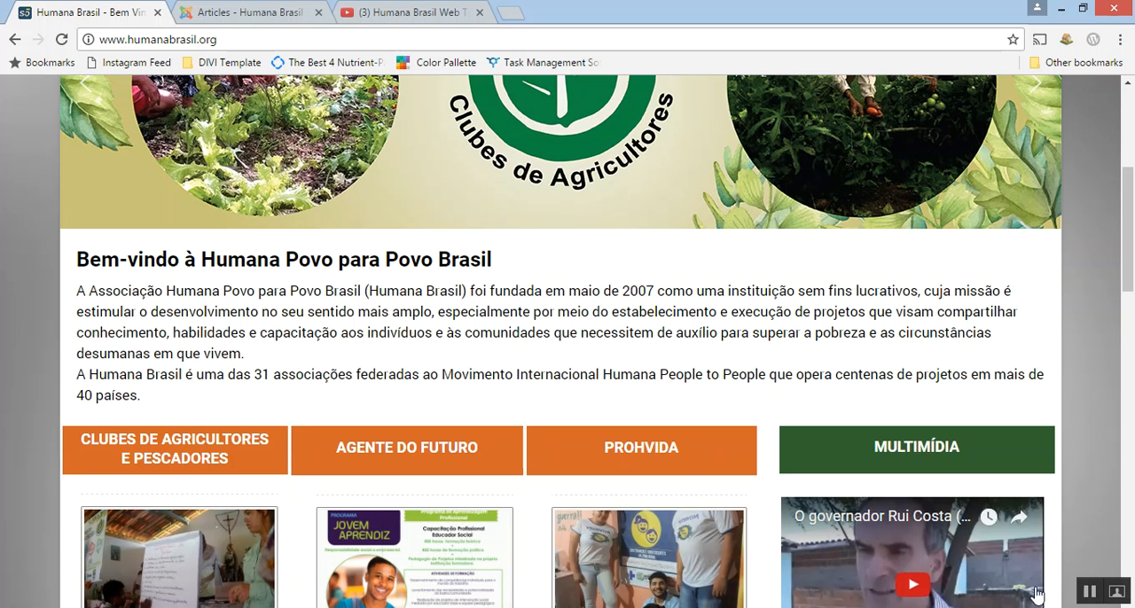